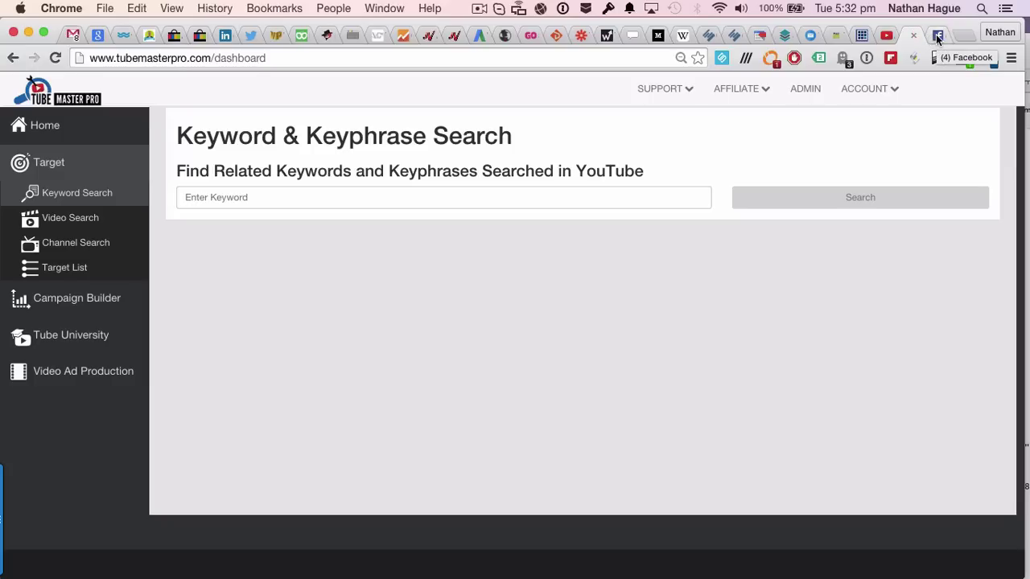
In the Facebook tab, go to facebook.com/ads/manage to list the account's 11 campaigns.
{"action": "left_click", "coordinate": [937, 36]}
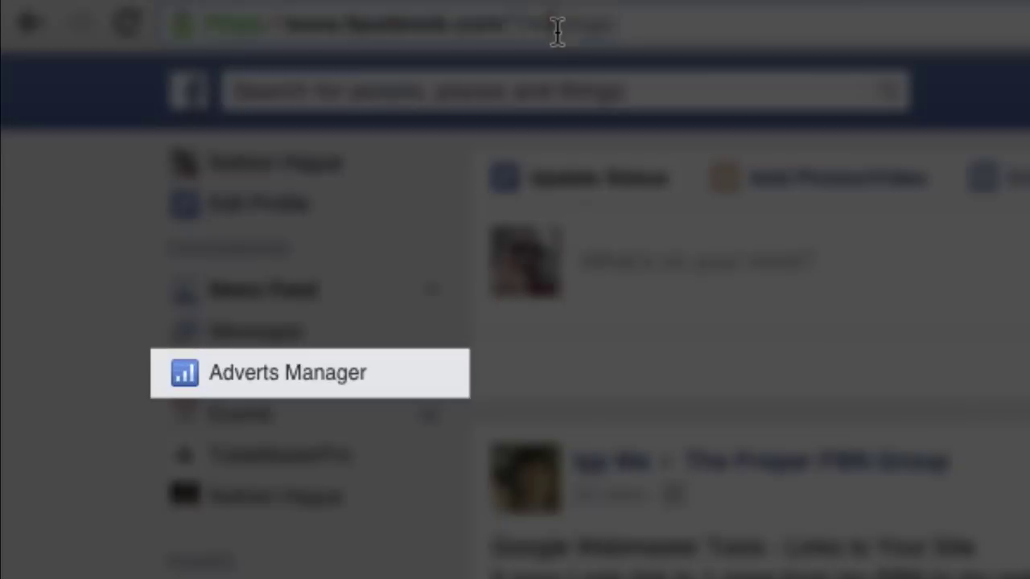
{"action": "left_click", "coordinate": [531, 32]}
{"action": "left_click_drag", "start_coordinate": [522, 24], "coordinate": [615, 24]}
{"action": "key", "text": "BackSpace"}
{"action": "key", "text": "BackSpace"}
{"action": "type", "text": "ads/manage"}
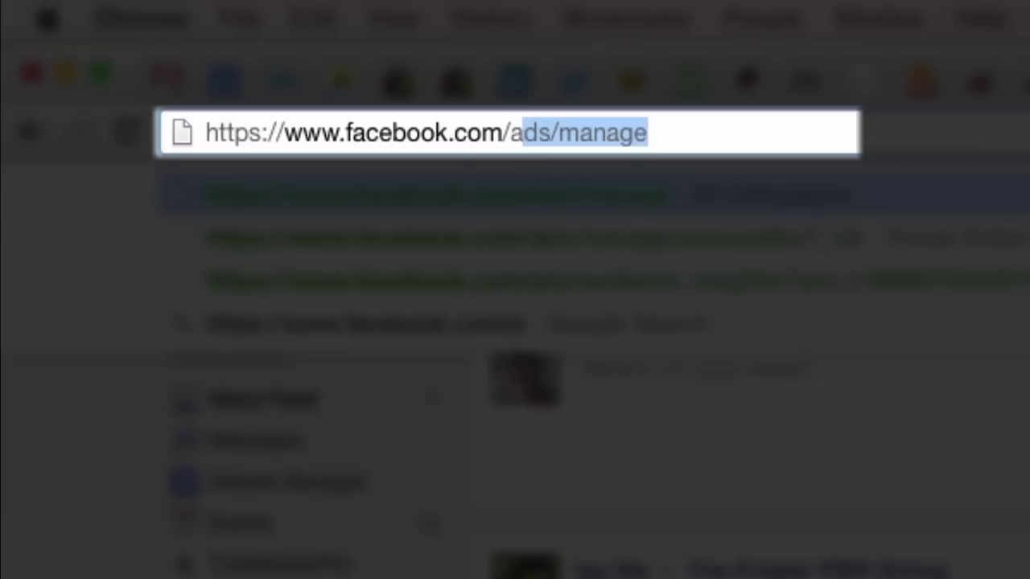
{"action": "key", "text": "Return"}
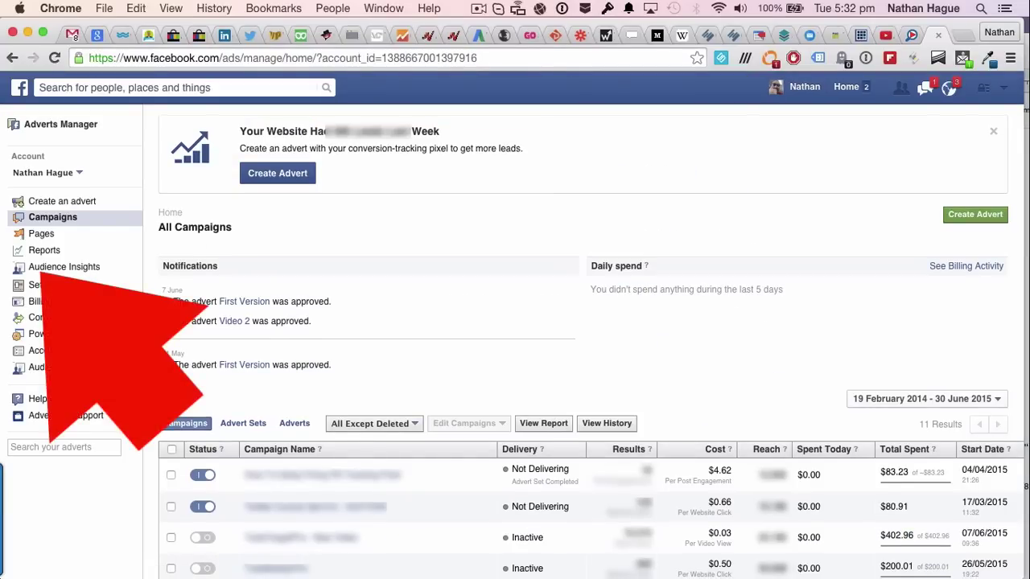
Open Audience Insights and choose 'Everyone on Facebook' as the starting audience.
{"action": "left_click", "coordinate": [71, 270]}
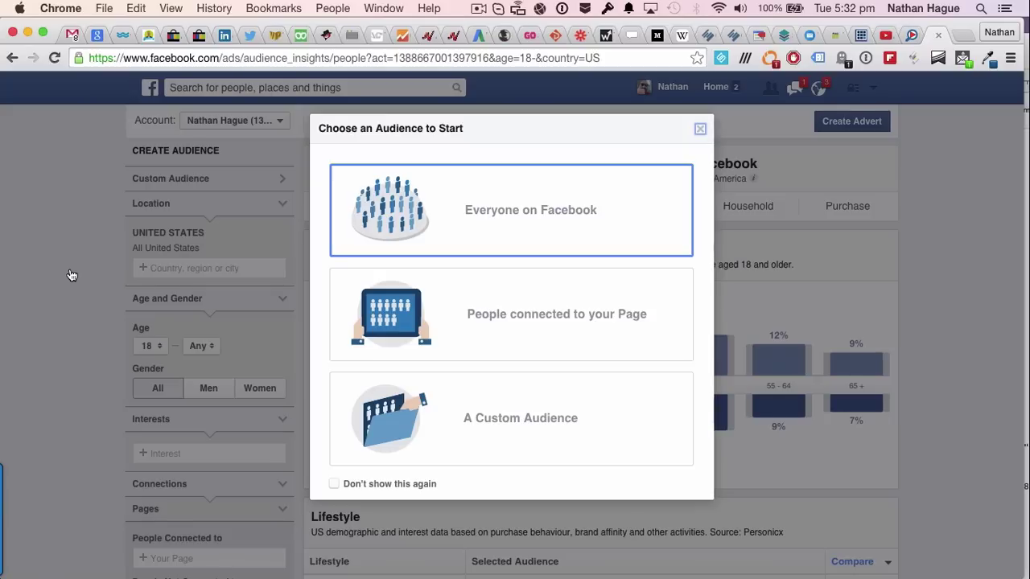
{"action": "left_click", "coordinate": [513, 221]}
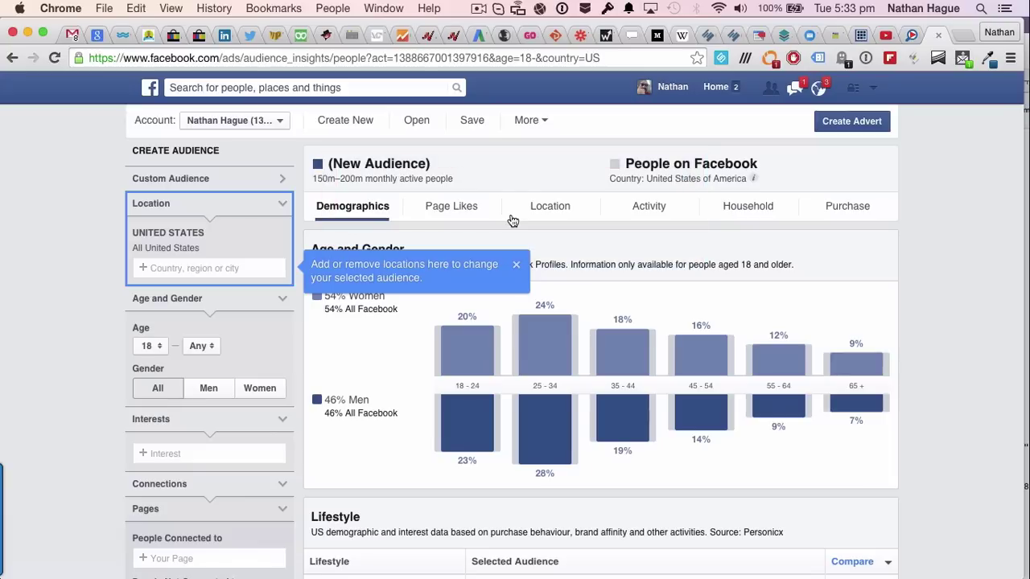
Close the 'Add or remove locations' tip to reveal the US demographics breakdown.
{"action": "left_click", "coordinate": [516, 265]}
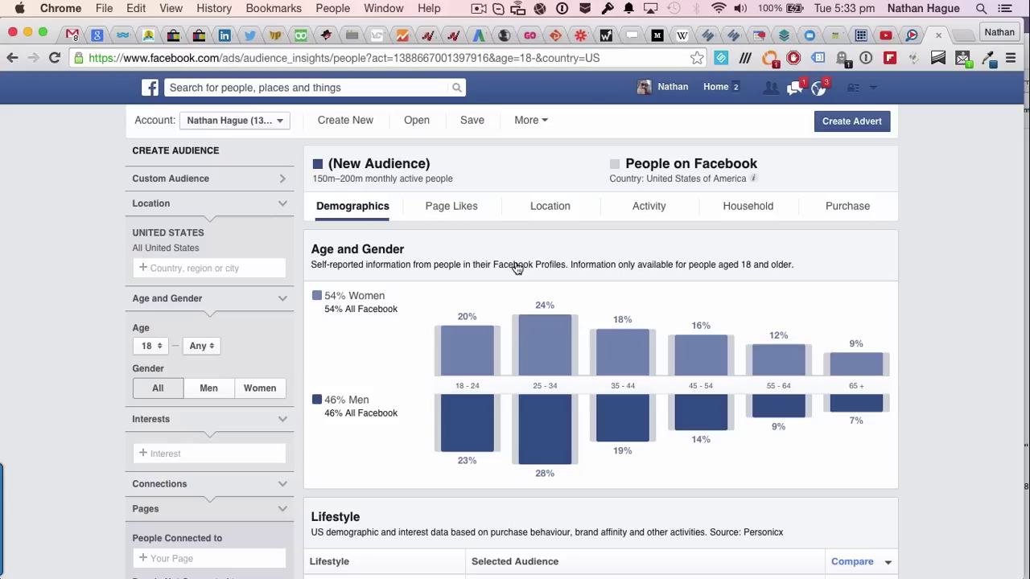
Replace 'All United States' with United Kingdom as the audience location.
{"action": "left_click", "coordinate": [168, 268]}
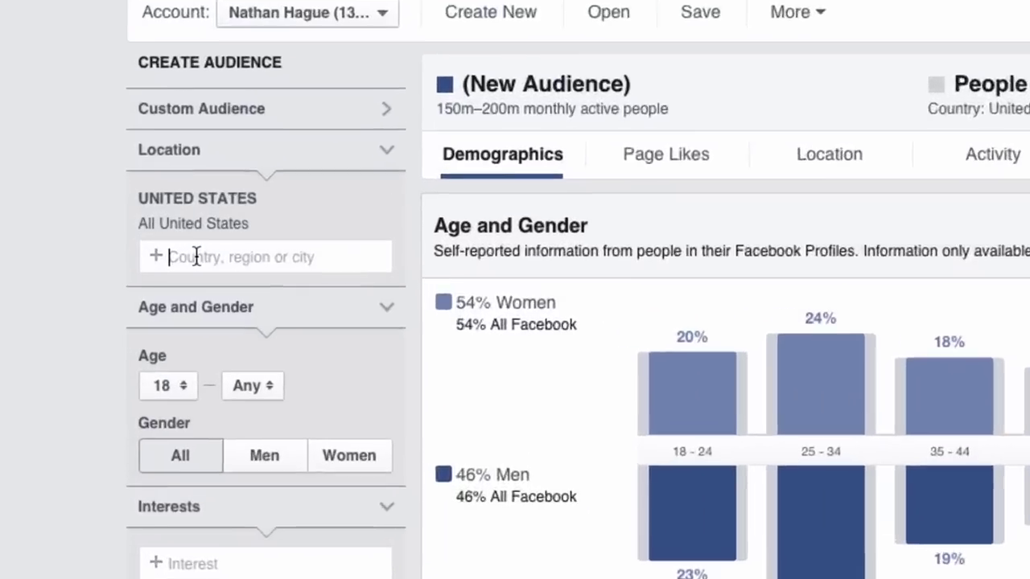
{"action": "mouse_move", "coordinate": [258, 252]}
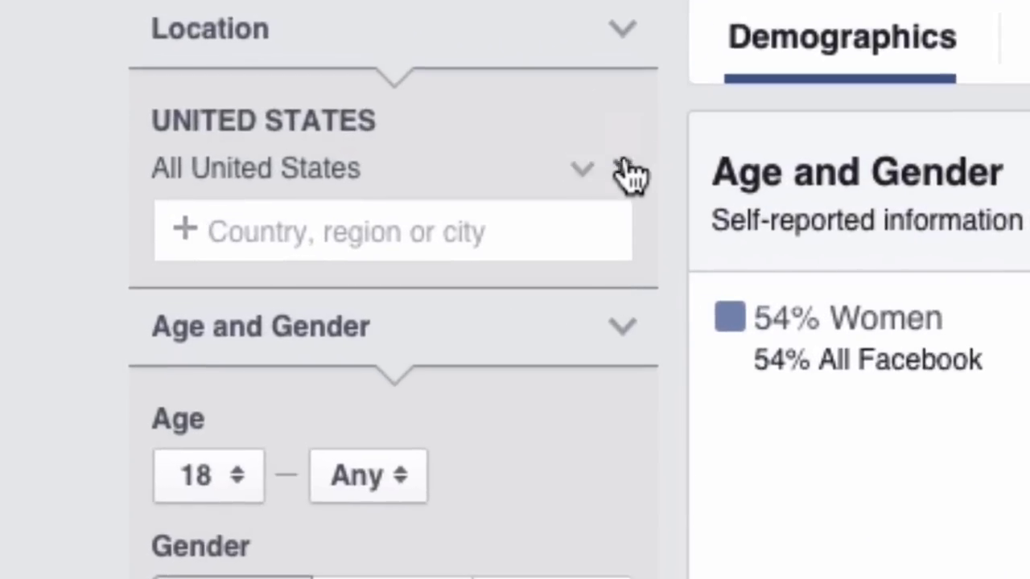
{"action": "left_click", "coordinate": [622, 132]}
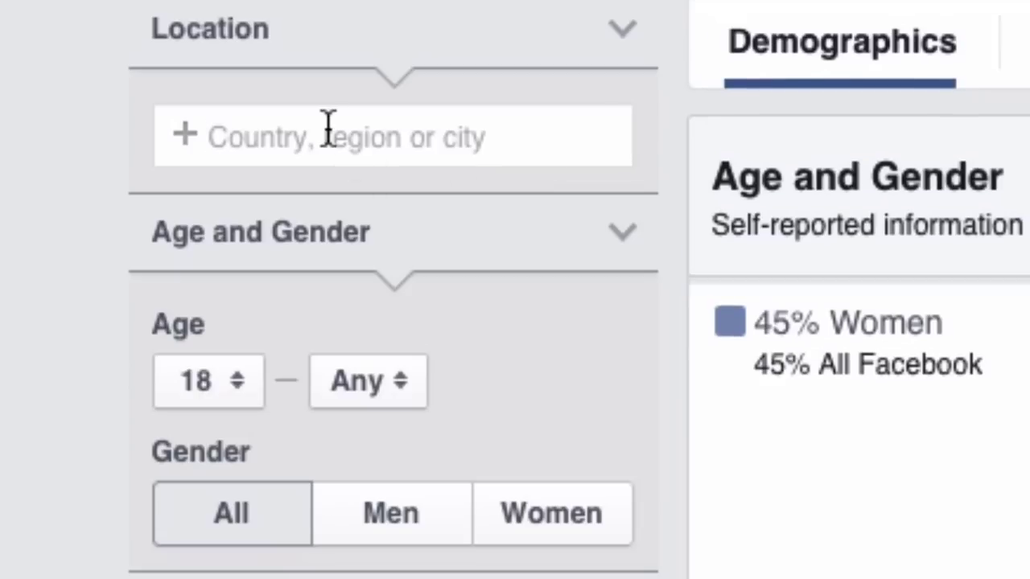
{"action": "left_click", "coordinate": [328, 127]}
{"action": "type", "text": "united"}
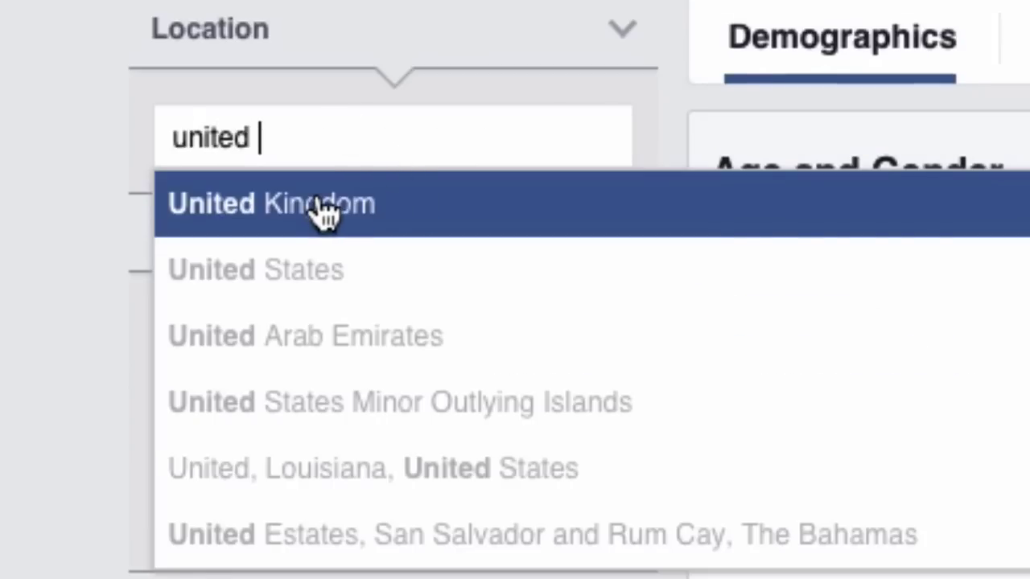
{"action": "left_click", "coordinate": [318, 203]}
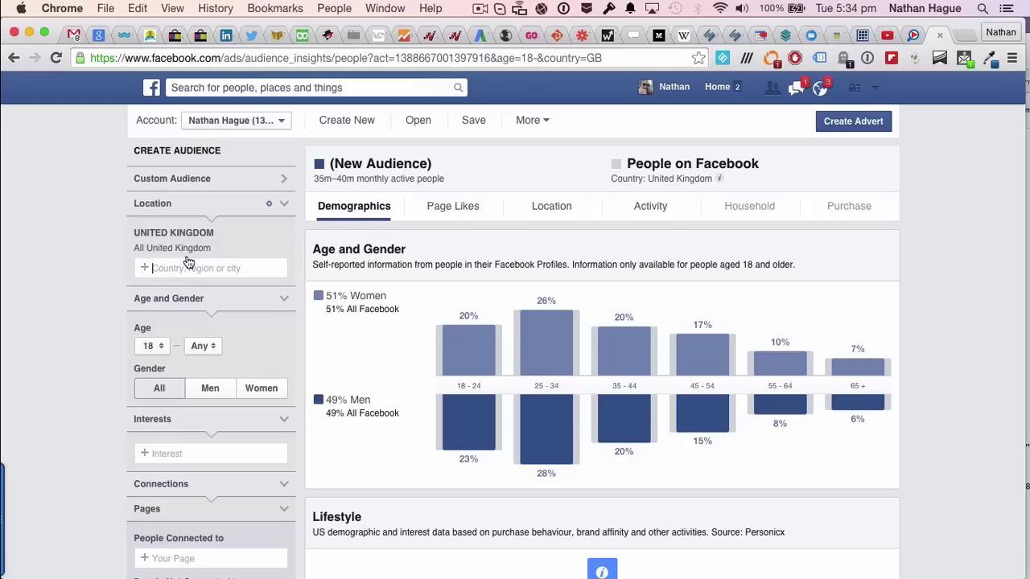
{"action": "scroll", "coordinate": [187, 263], "scroll_direction": "down", "scroll_amount": 1}
{"action": "scroll", "coordinate": [187, 263], "scroll_direction": "down", "scroll_amount": 3}
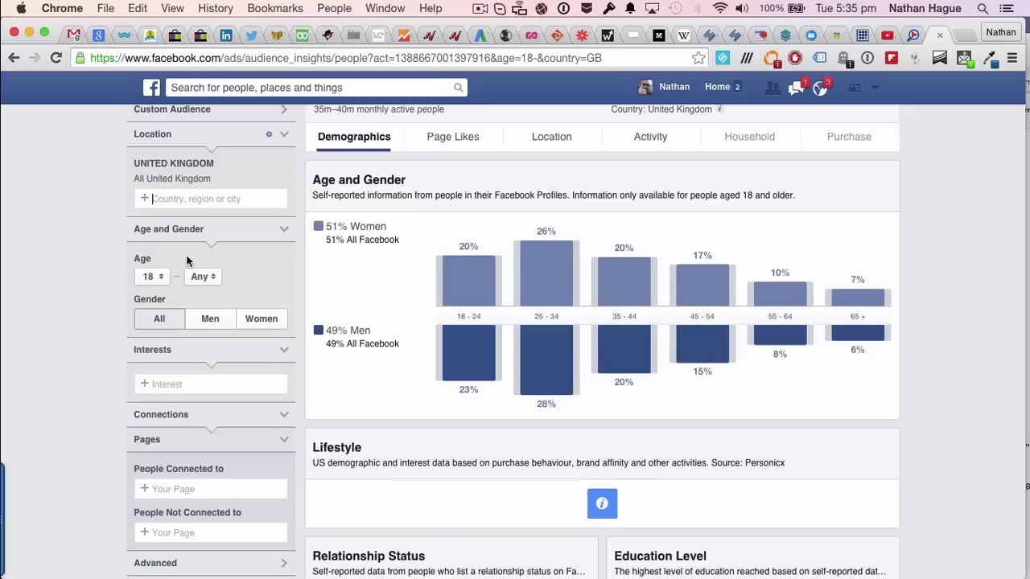
Add GoPro, Technology and Photography as interests for the UK audience.
{"action": "scroll", "coordinate": [186, 261], "scroll_direction": "down", "scroll_amount": 1}
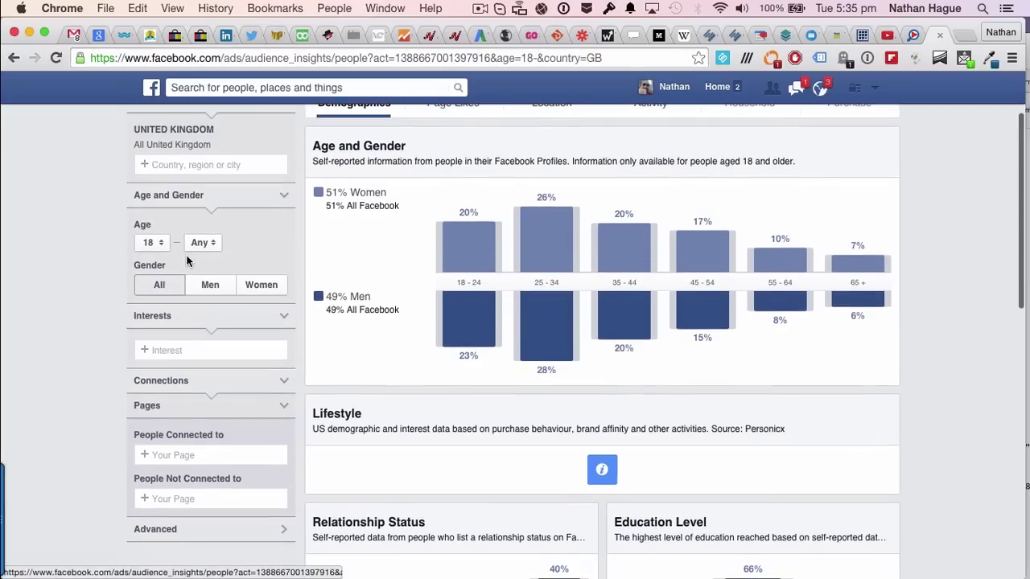
{"action": "left_click", "coordinate": [170, 348]}
{"action": "type", "text": "gopro"}
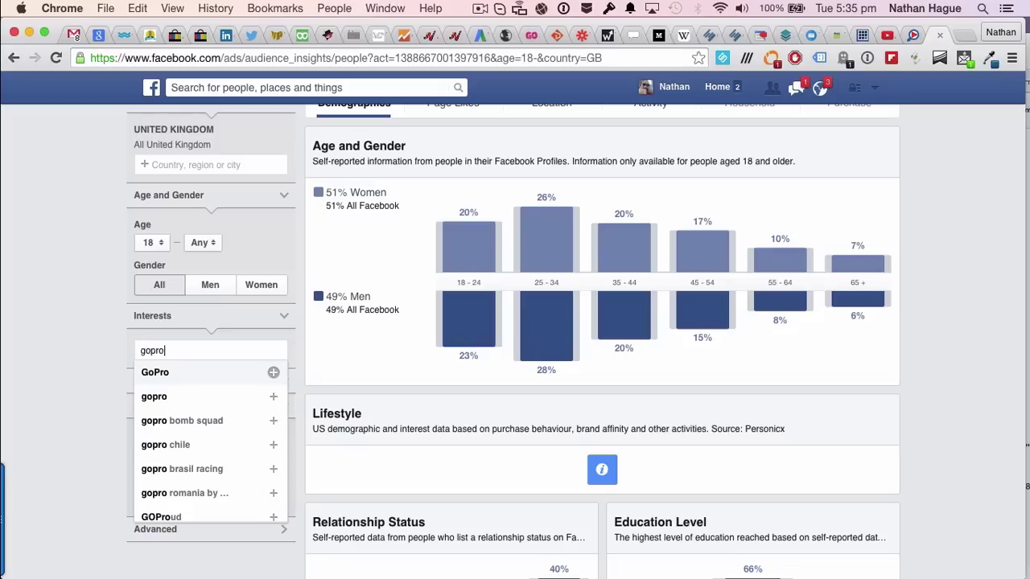
{"action": "left_click", "coordinate": [158, 374]}
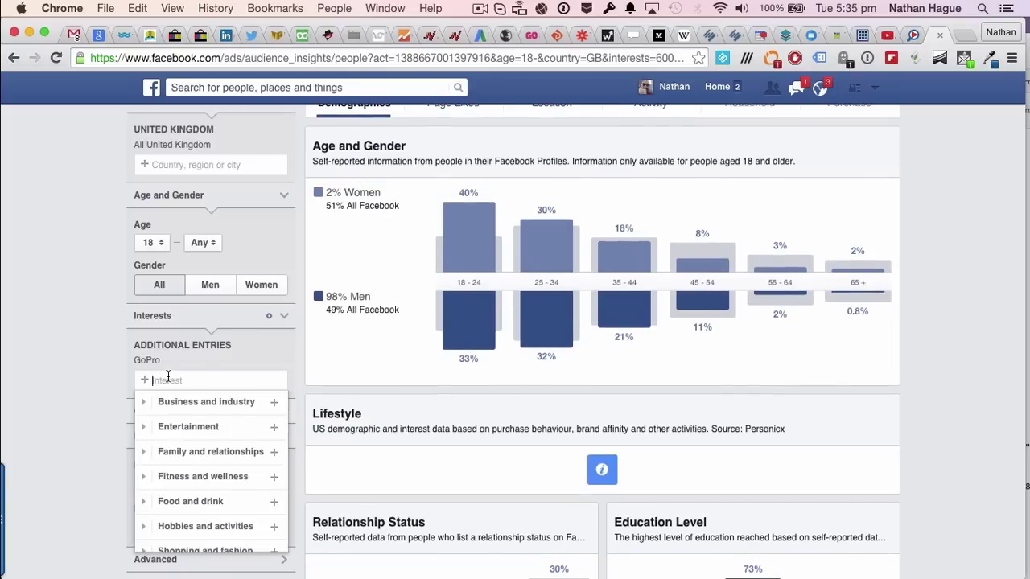
{"action": "type", "text": "techn"}
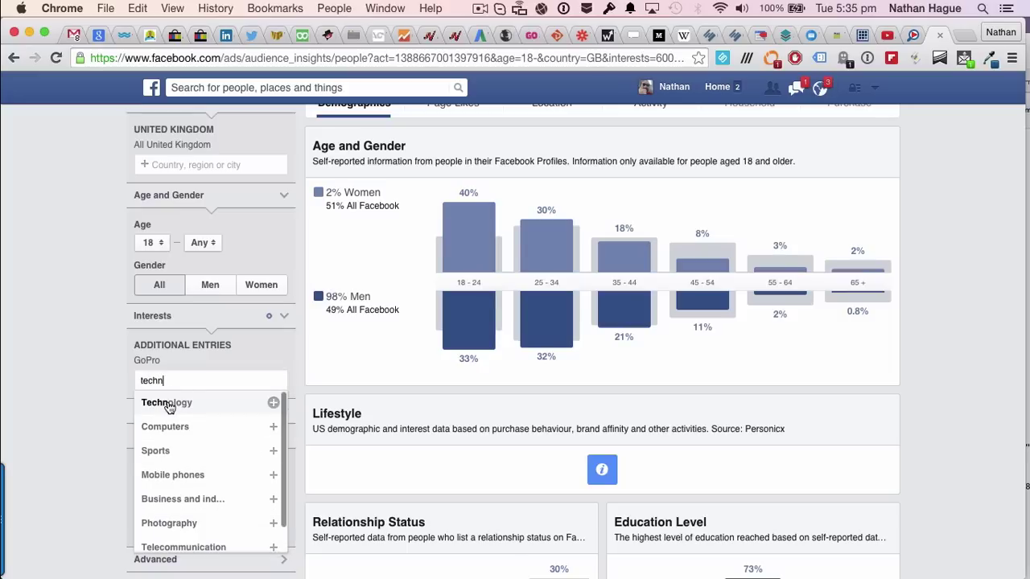
{"action": "left_click", "coordinate": [168, 403]}
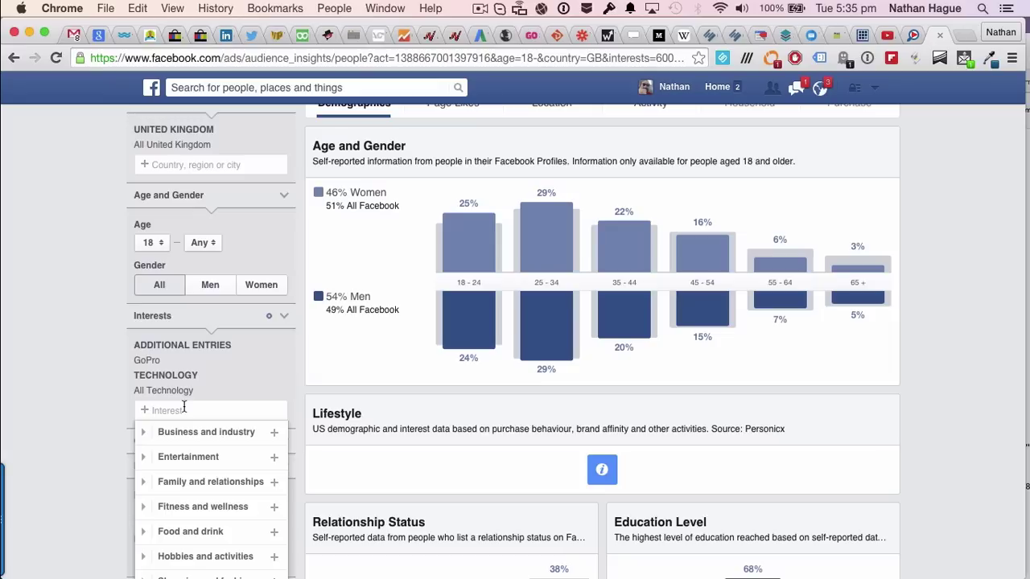
{"action": "type", "text": "photo"}
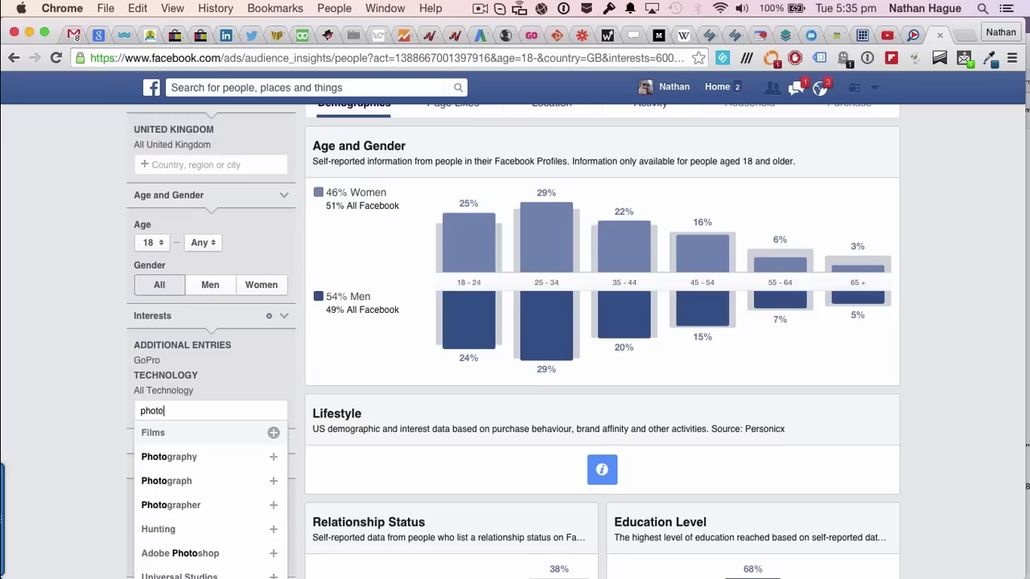
{"action": "left_click", "coordinate": [187, 452]}
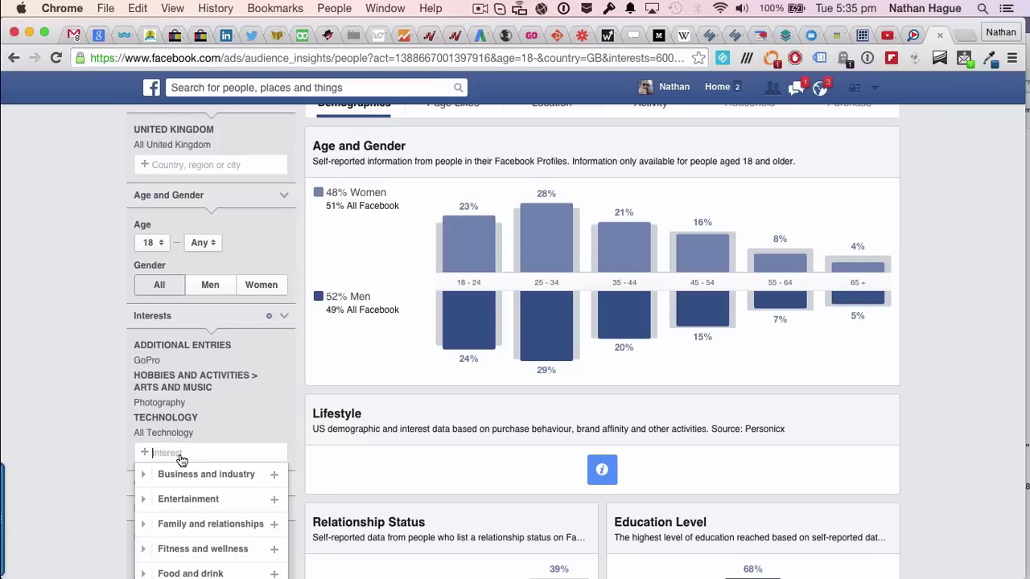
Dismiss the interest suggestions and review the Relationship, Education and Job Title charts.
{"action": "left_click", "coordinate": [907, 348]}
{"action": "scroll", "coordinate": [956, 361], "scroll_direction": "down", "scroll_amount": 2}
{"action": "scroll", "coordinate": [956, 360], "scroll_direction": "down", "scroll_amount": 5}
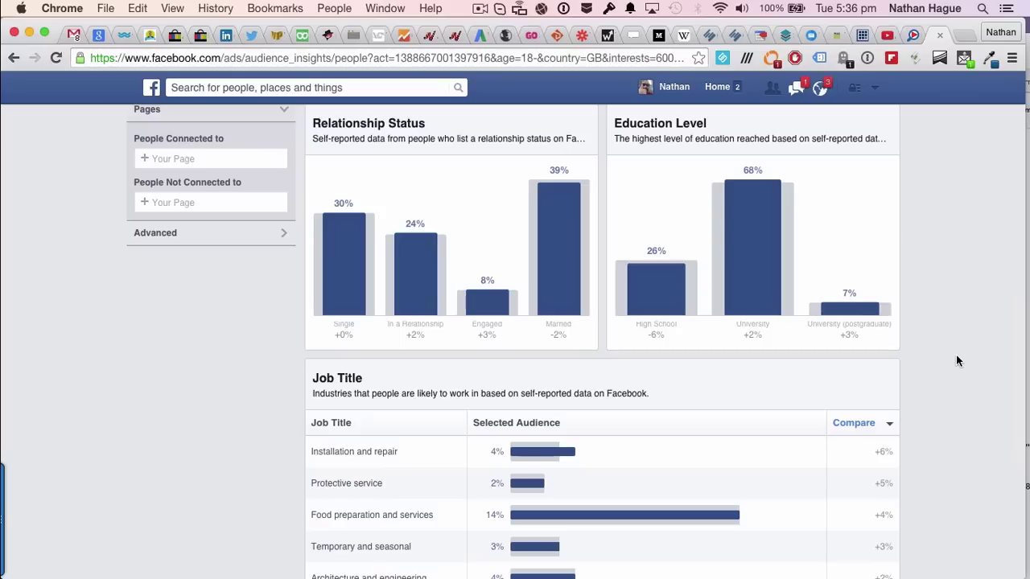
{"action": "scroll", "coordinate": [955, 360], "scroll_direction": "down", "scroll_amount": 5}
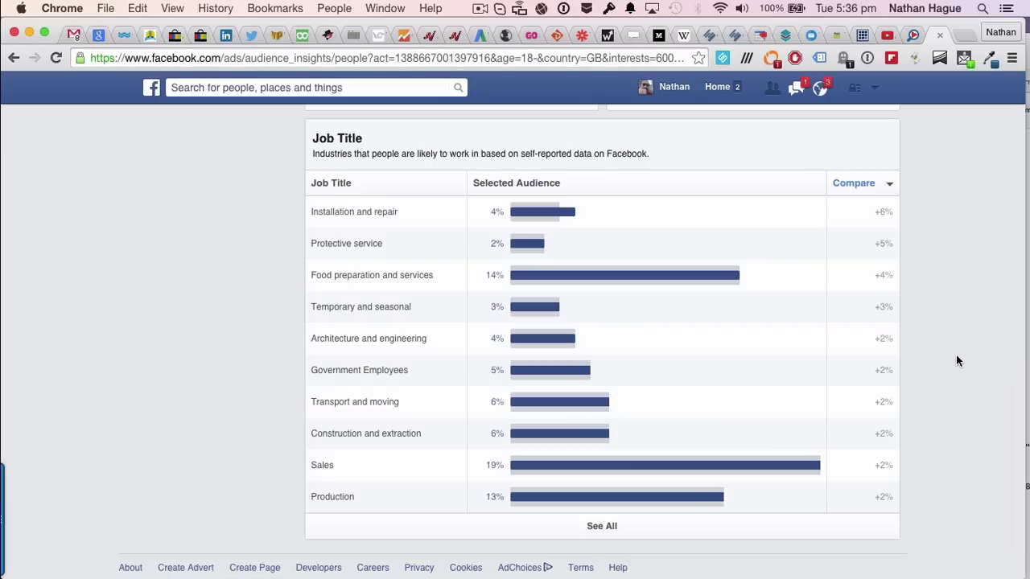
{"action": "scroll", "coordinate": [956, 361], "scroll_direction": "up", "scroll_amount": 20}
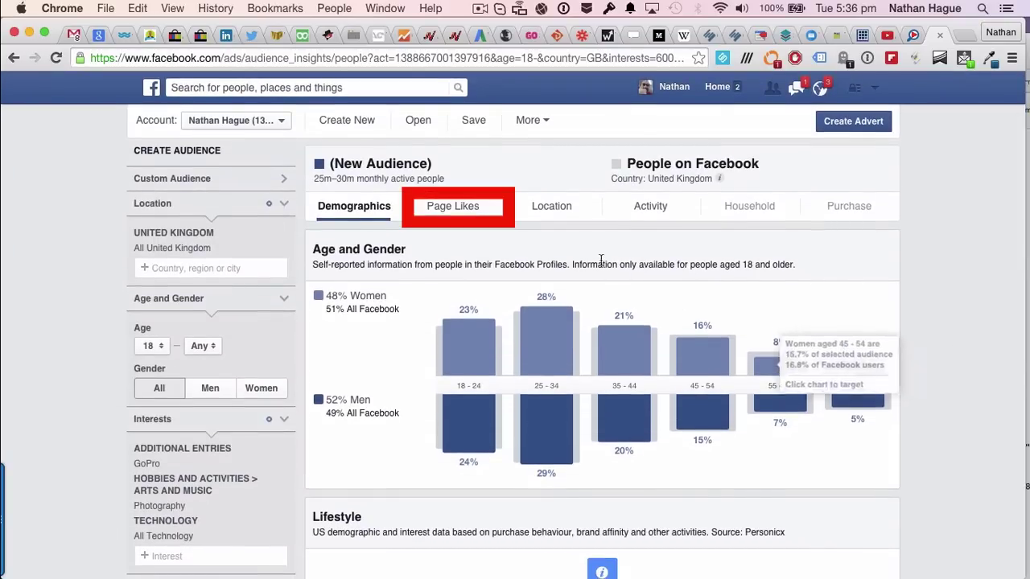
{"action": "left_click", "coordinate": [453, 206]}
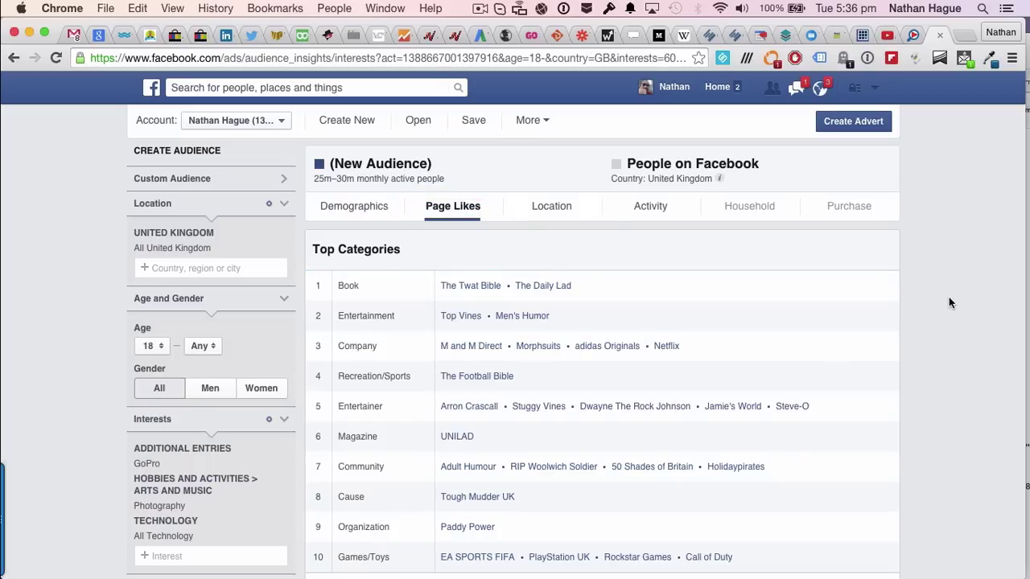
{"action": "scroll", "coordinate": [949, 298], "scroll_direction": "down", "scroll_amount": 1}
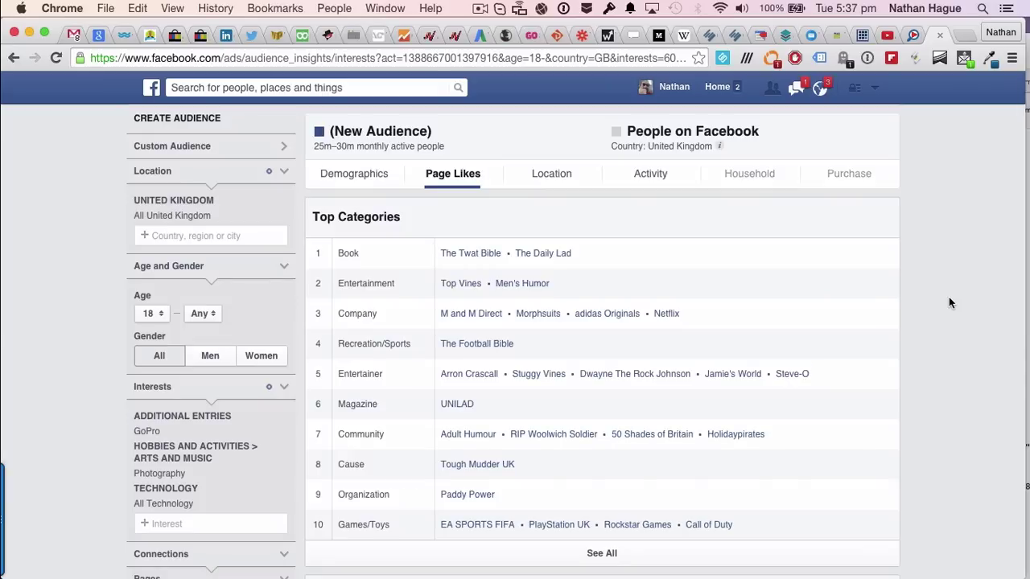
{"action": "scroll", "coordinate": [948, 303], "scroll_direction": "down", "scroll_amount": 2}
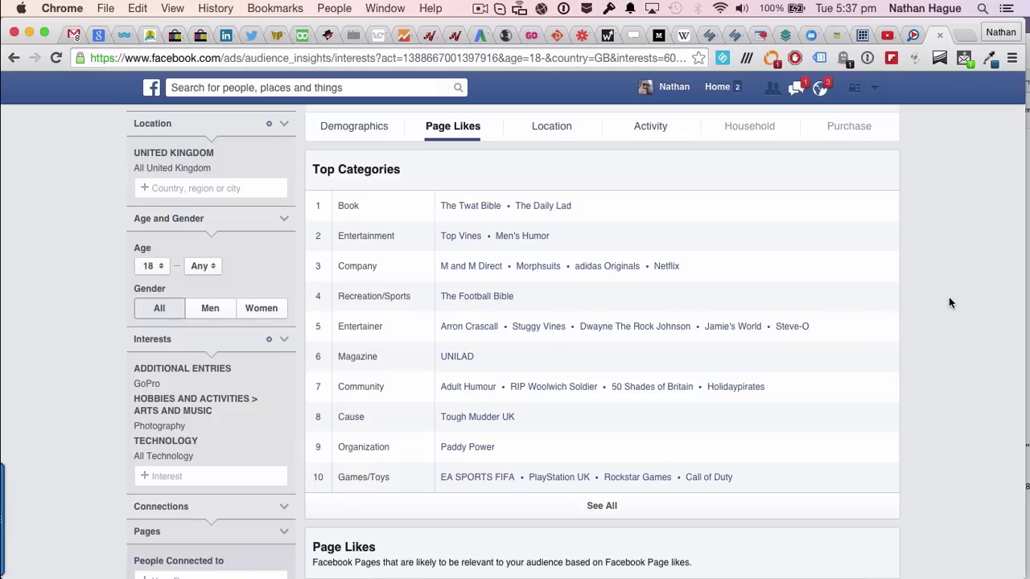
{"action": "scroll", "coordinate": [948, 302], "scroll_direction": "down", "scroll_amount": 2}
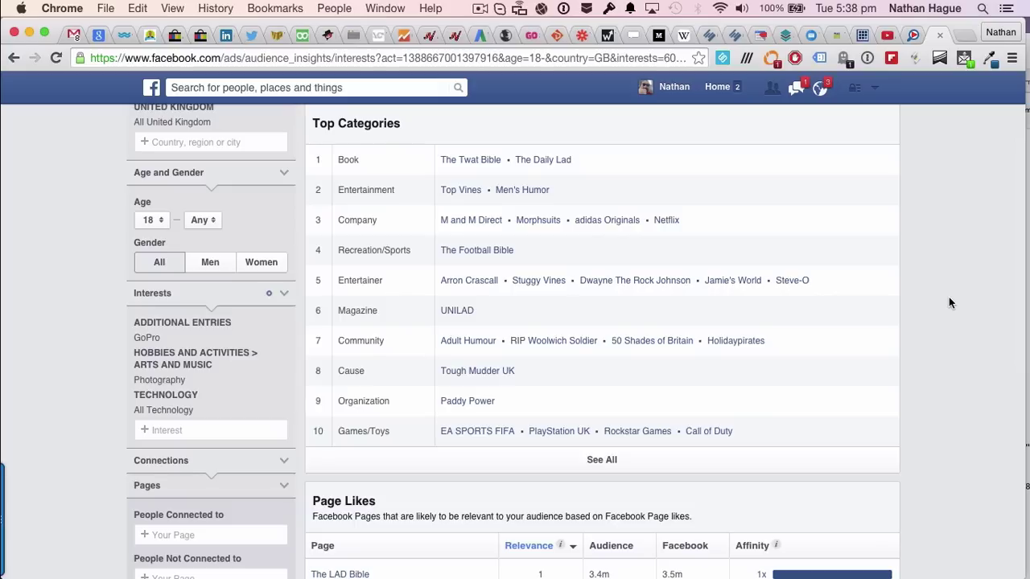
{"action": "scroll", "coordinate": [948, 303], "scroll_direction": "down", "scroll_amount": 1}
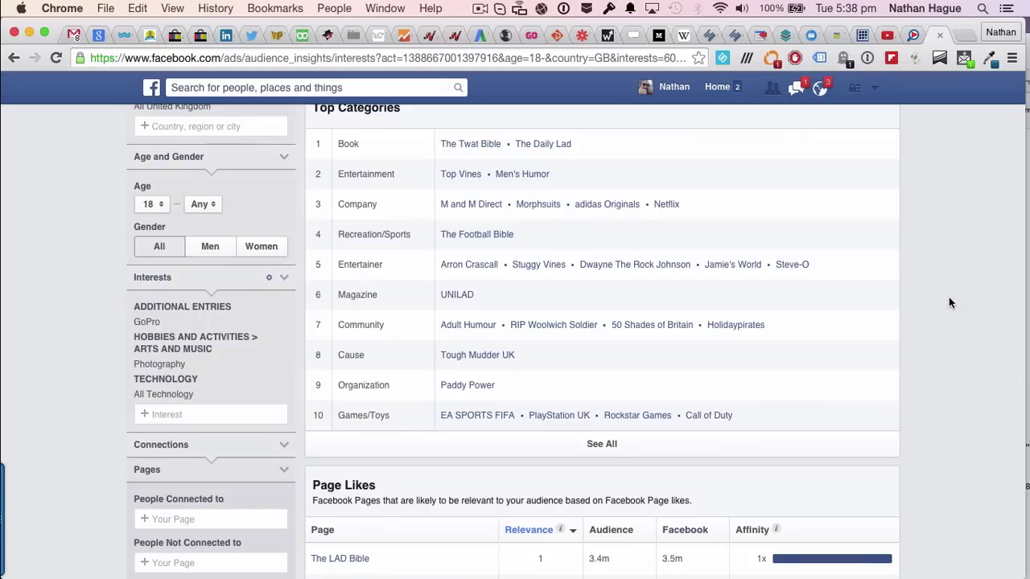
Search YouTube for 'tough mudder' and go to the Tough Mudder channel.
{"action": "left_click", "coordinate": [887, 38]}
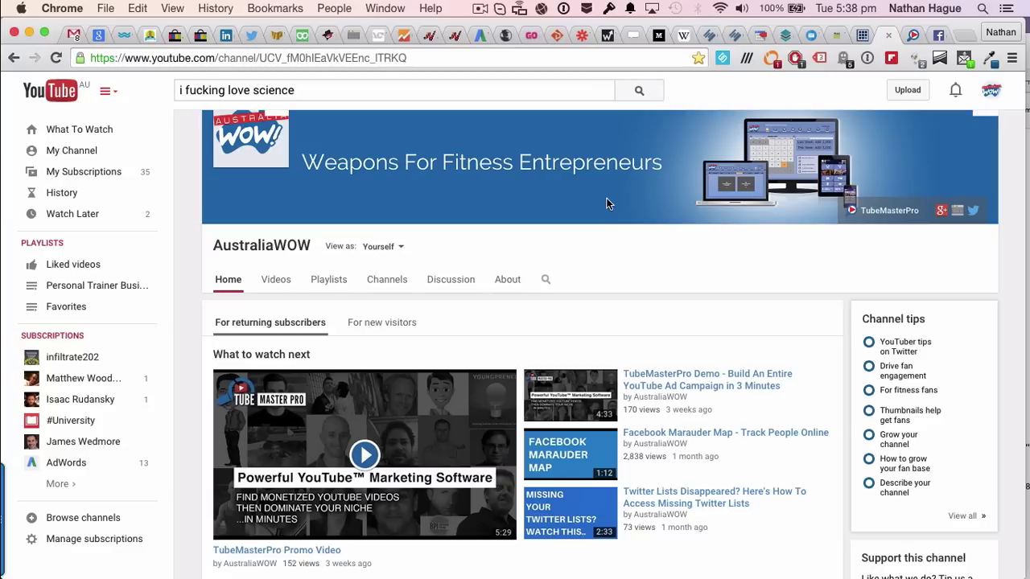
{"action": "left_click", "coordinate": [309, 90]}
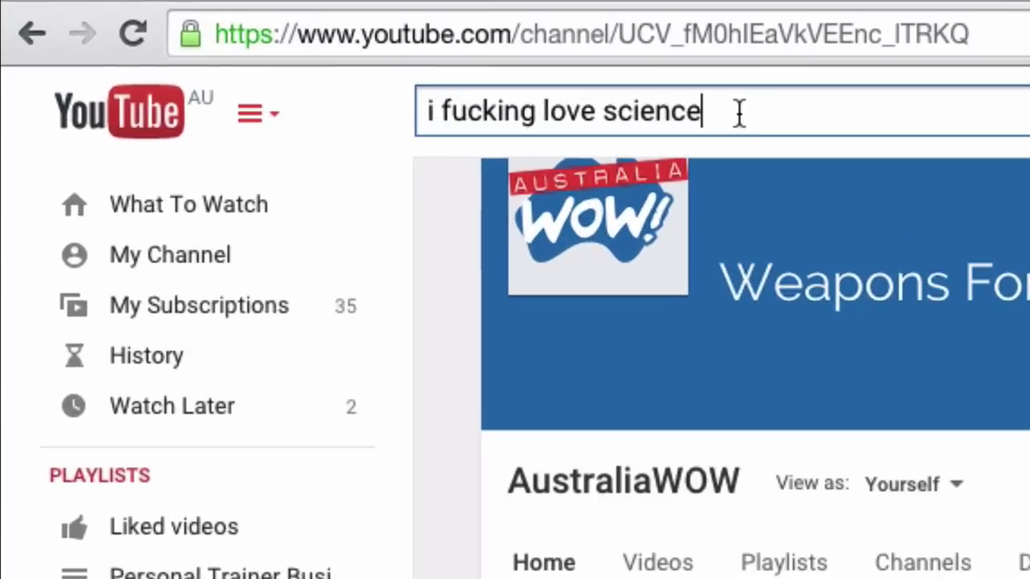
{"action": "left_click_drag", "start_coordinate": [738, 113], "coordinate": [322, 104]}
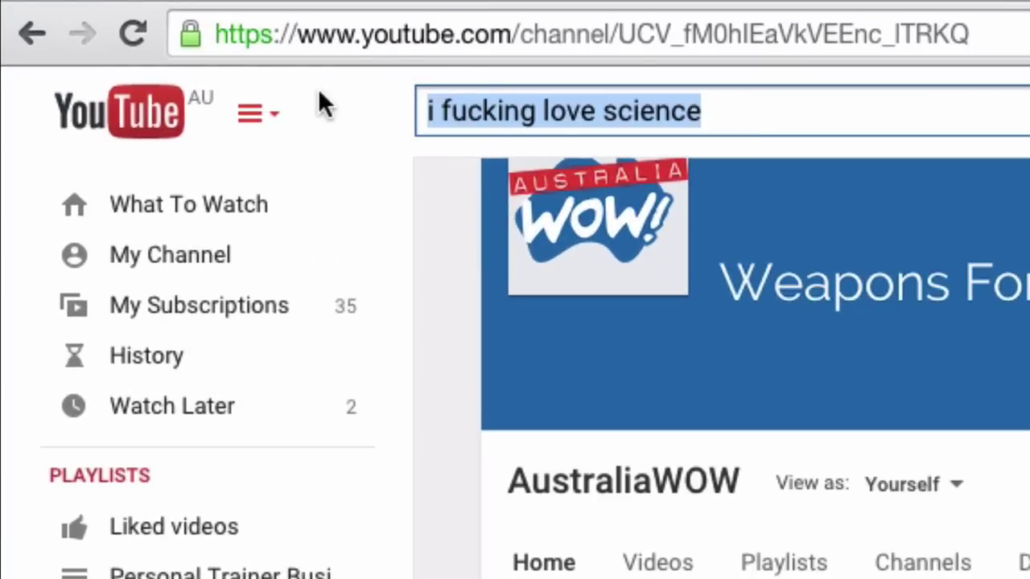
{"action": "type", "text": "tough m"}
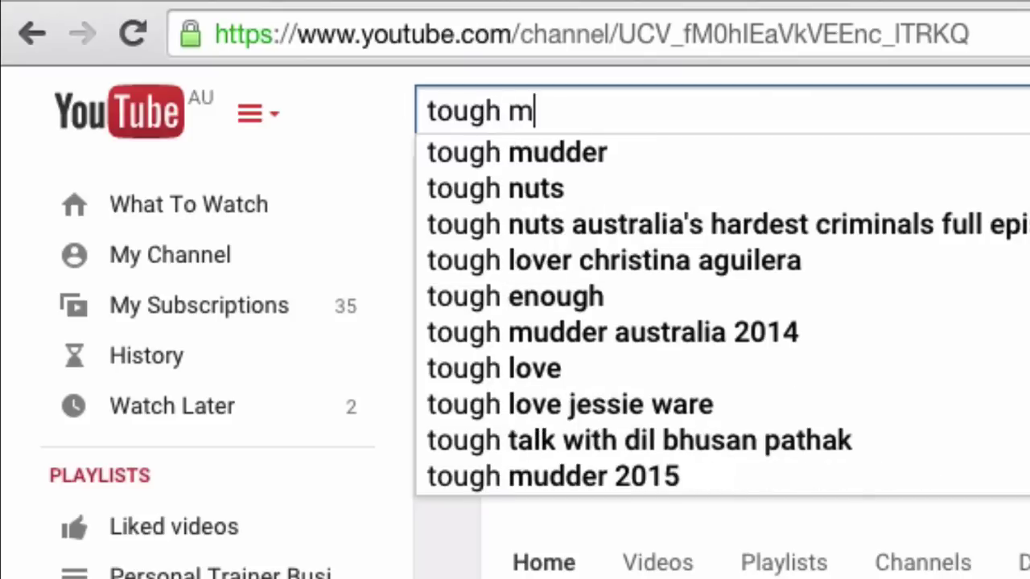
{"action": "type", "text": "udder"}
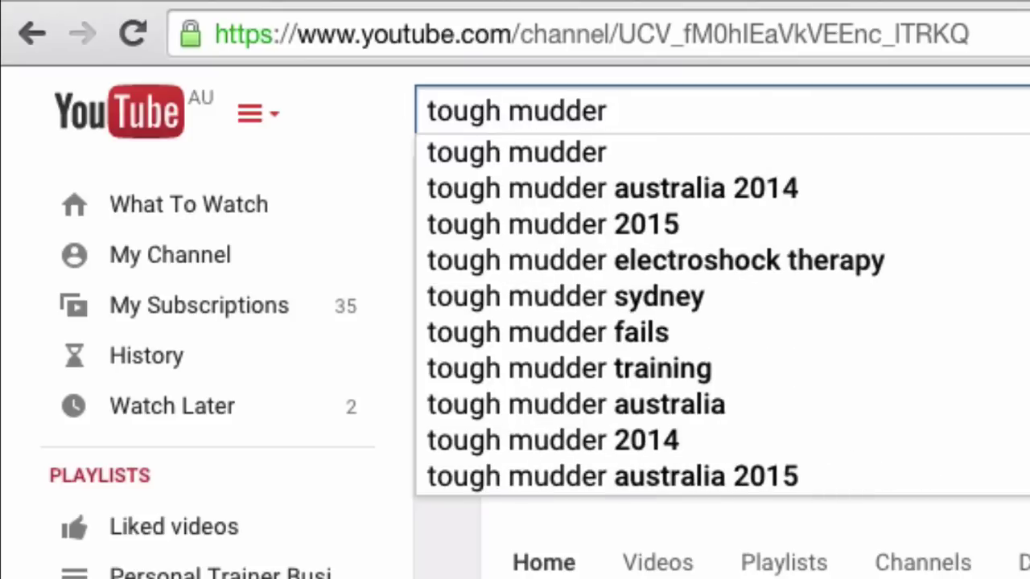
{"action": "left_click", "coordinate": [512, 150]}
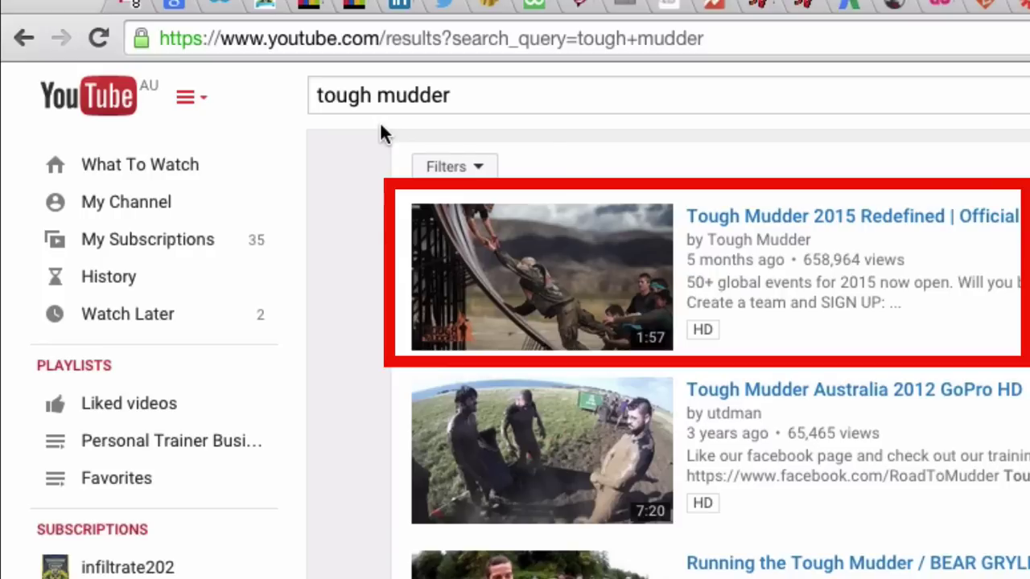
{"action": "left_click", "coordinate": [768, 242]}
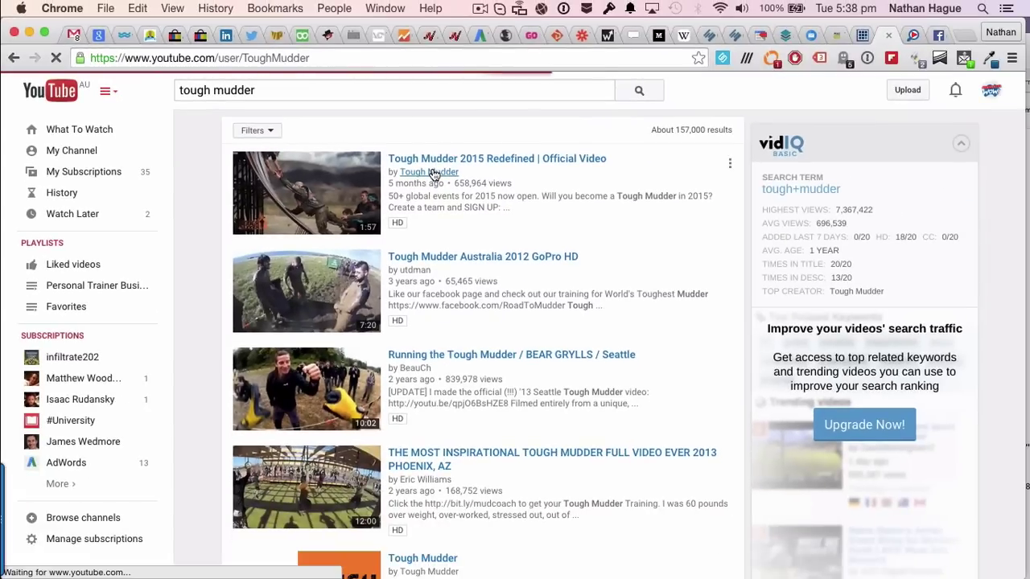
Pause the channel video, browse its playlists, and copy 'ToughMudder' from the address.
{"action": "mouse_move", "coordinate": [768, 241]}
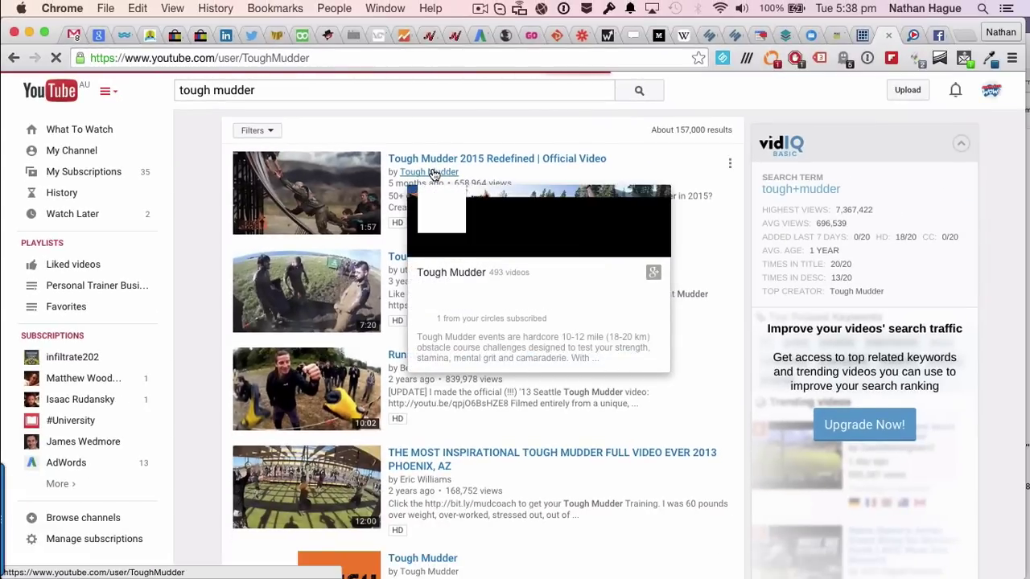
{"action": "scroll", "coordinate": [360, 363], "scroll_direction": "down", "scroll_amount": 1}
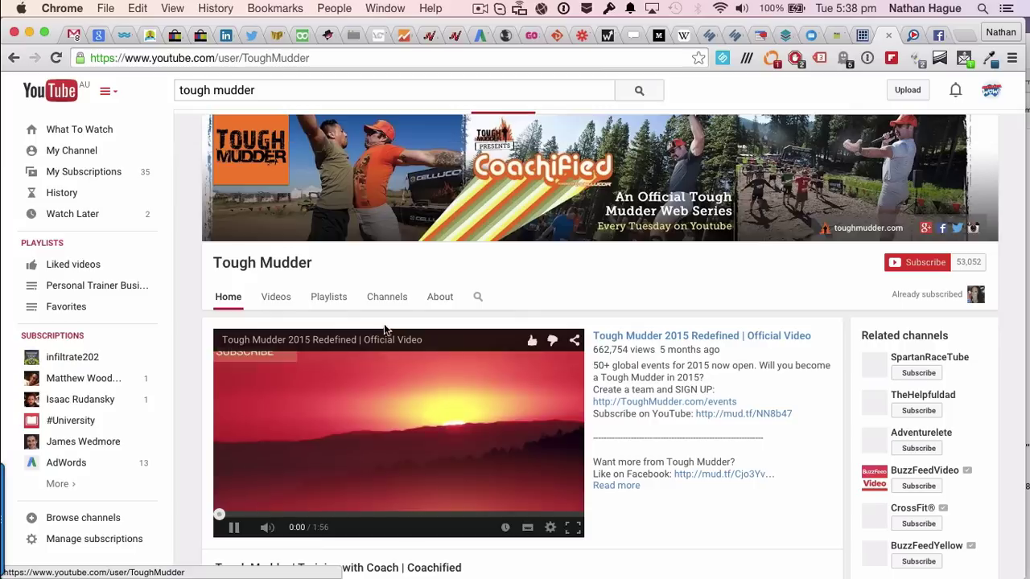
{"action": "left_click", "coordinate": [234, 527]}
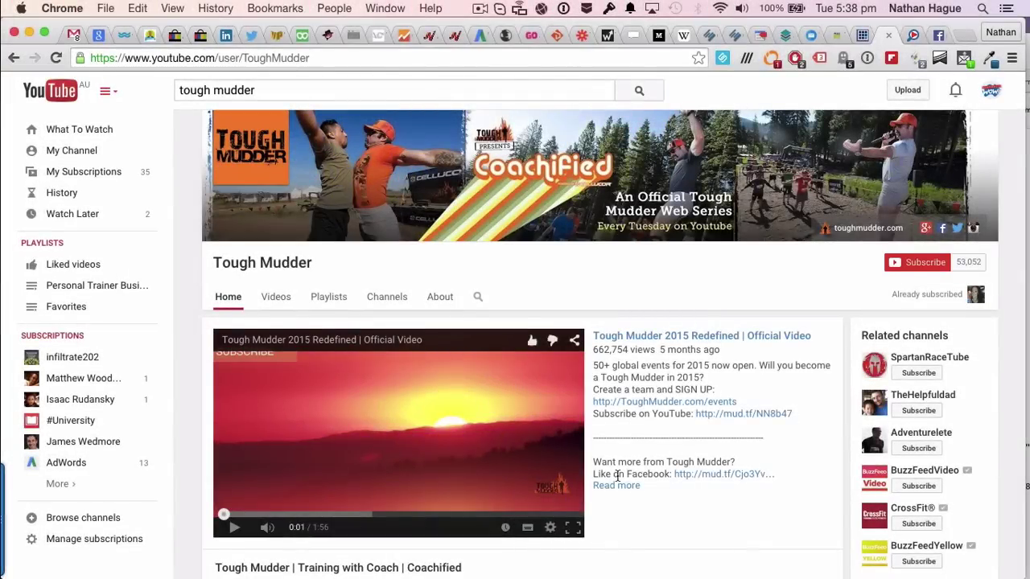
{"action": "scroll", "coordinate": [617, 475], "scroll_direction": "down", "scroll_amount": 5}
{"action": "scroll", "coordinate": [616, 481], "scroll_direction": "down", "scroll_amount": 1}
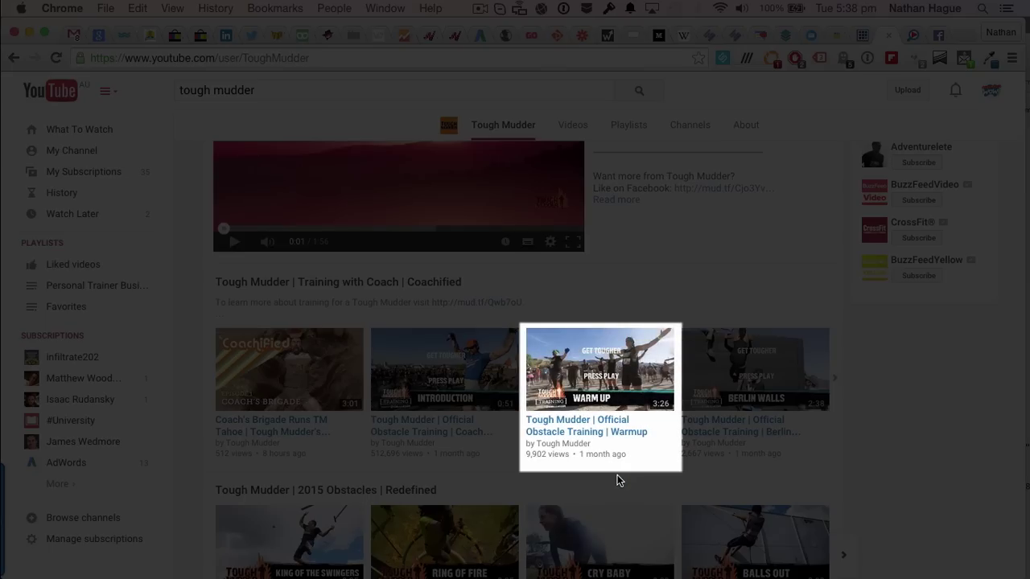
{"action": "scroll", "coordinate": [617, 475], "scroll_direction": "down", "scroll_amount": 5}
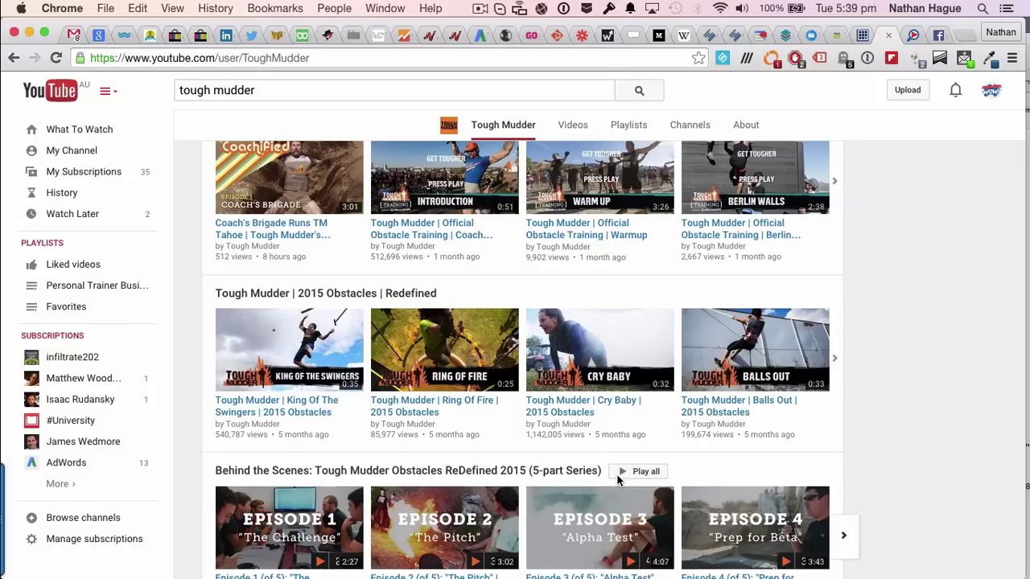
{"action": "scroll", "coordinate": [617, 480], "scroll_direction": "down", "scroll_amount": 3}
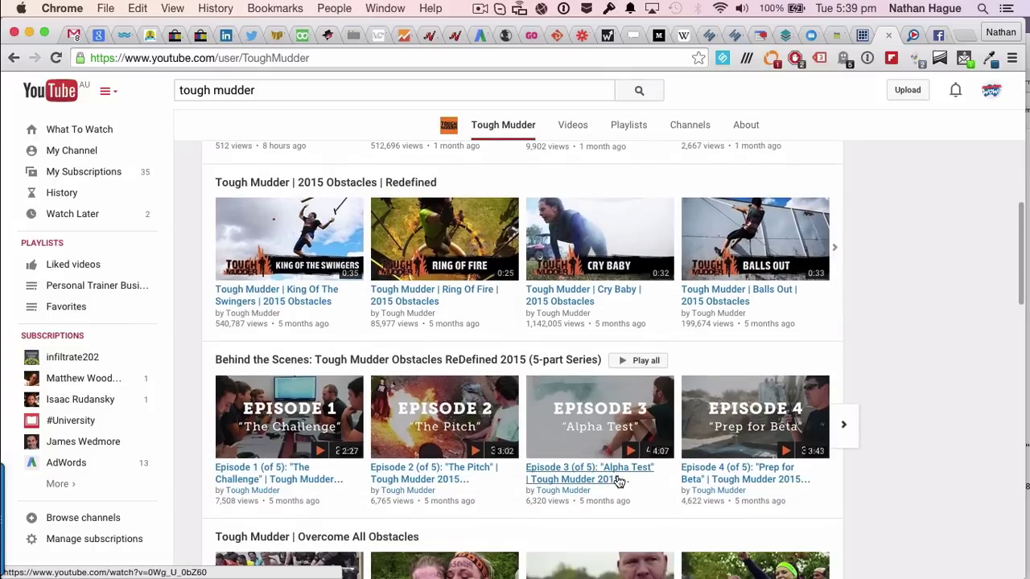
{"action": "scroll", "coordinate": [618, 481], "scroll_direction": "up", "scroll_amount": 15}
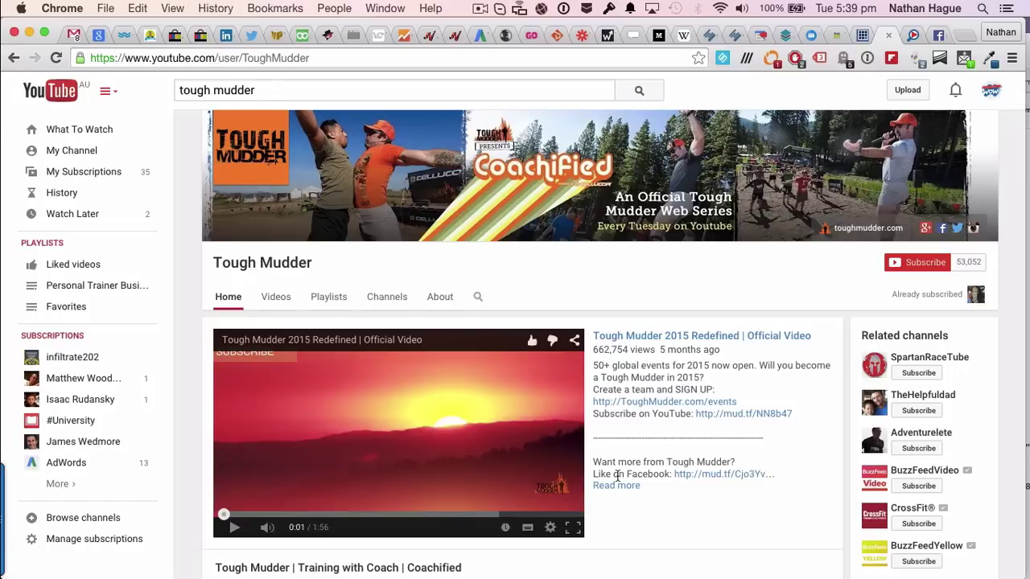
{"action": "double_click", "coordinate": [275, 58]}
{"action": "key", "text": "super+c"}
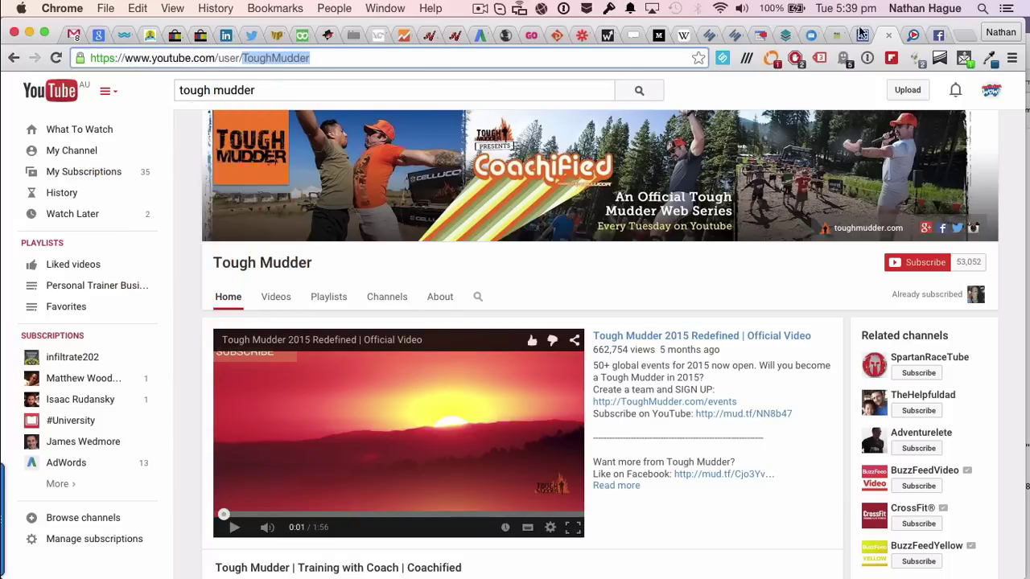
Run a TubeMaster Pro Channel Search for ToughMudder, stopping once four channels are listed.
{"action": "left_click", "coordinate": [912, 37]}
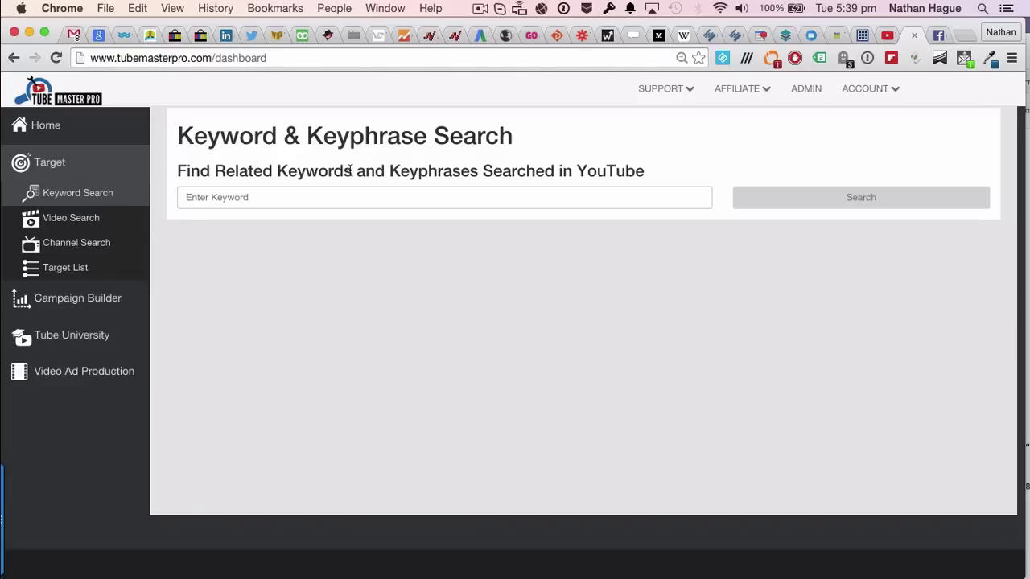
{"action": "left_click", "coordinate": [72, 245]}
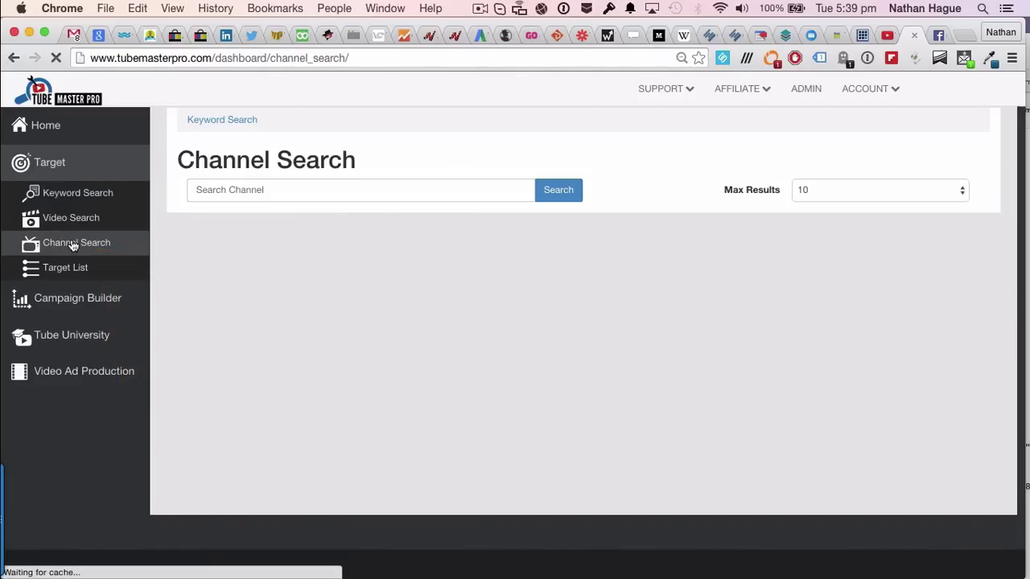
{"action": "left_click", "coordinate": [222, 195]}
{"action": "key", "text": "super+v"}
{"action": "left_click", "coordinate": [558, 189]}
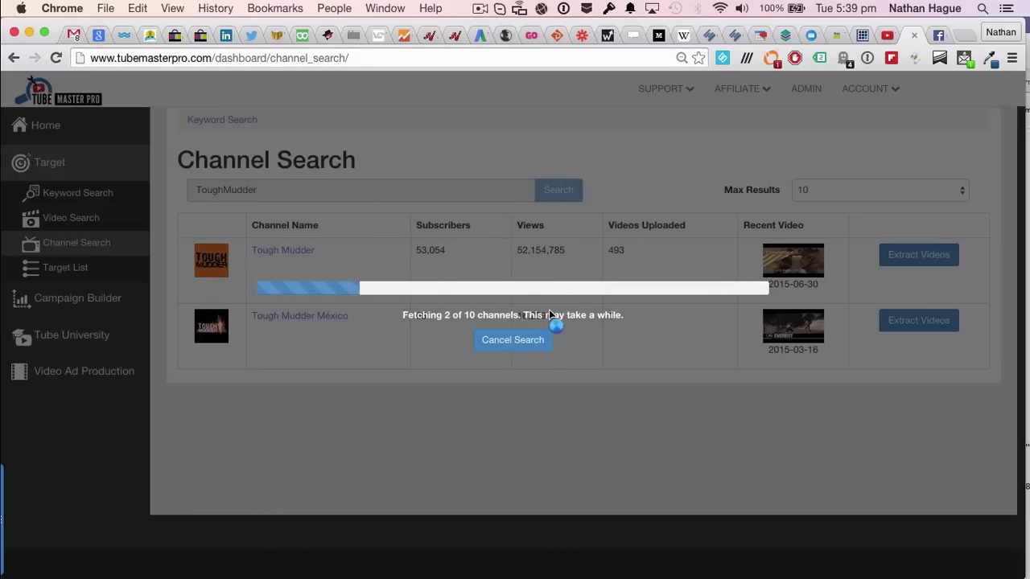
{"action": "left_click", "coordinate": [517, 341]}
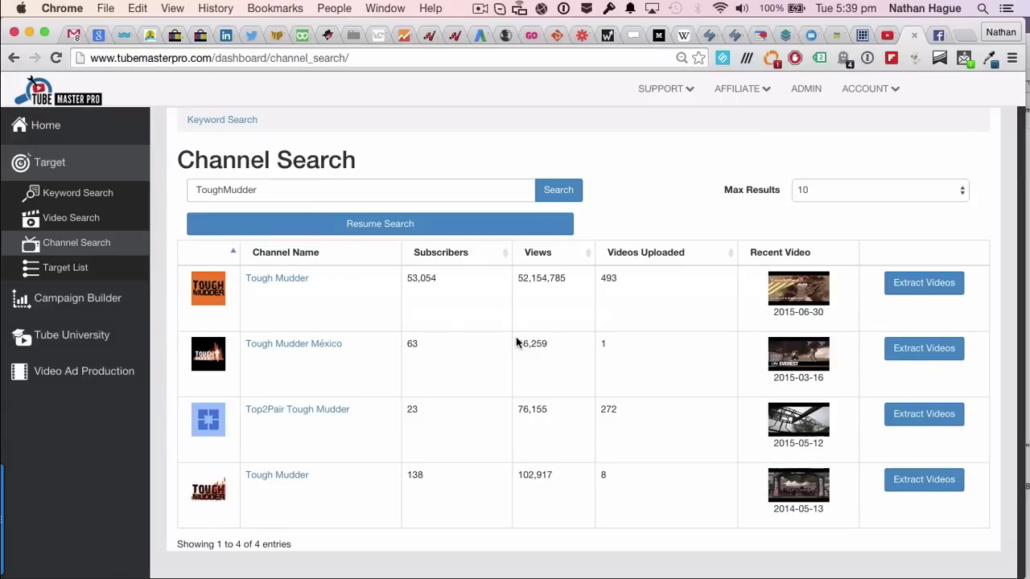
Extract the top Tough Mudder channel's videos and save them as new target 'ToughMudder'.
{"action": "left_click", "coordinate": [926, 286]}
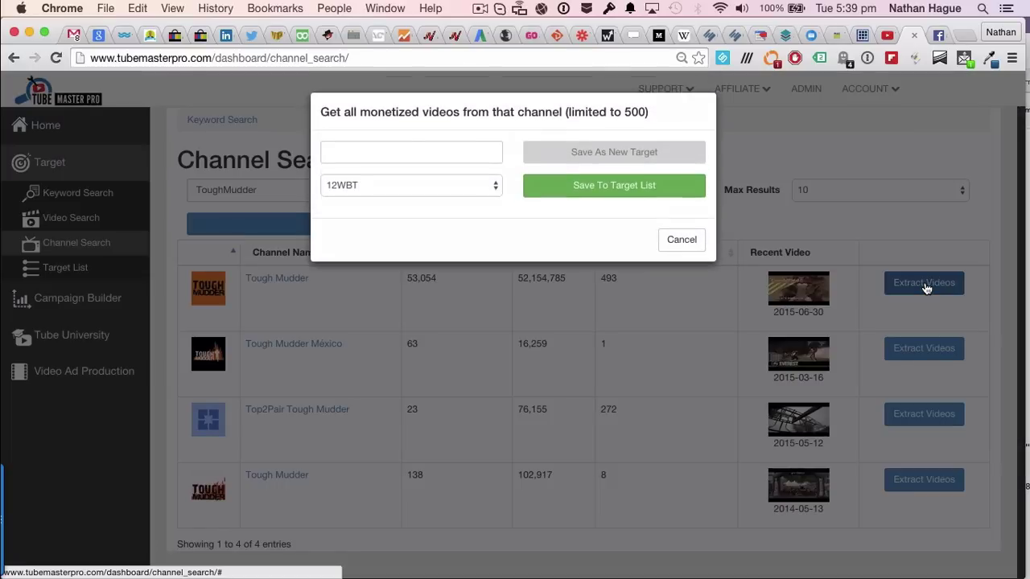
{"action": "left_click", "coordinate": [361, 155]}
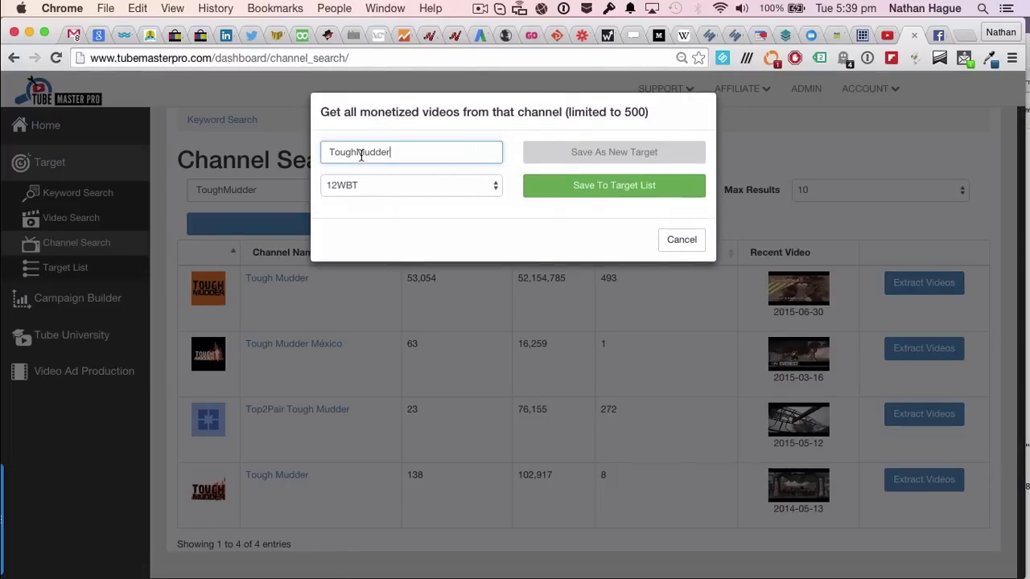
{"action": "key", "text": "super+v"}
{"action": "left_click", "coordinate": [613, 158]}
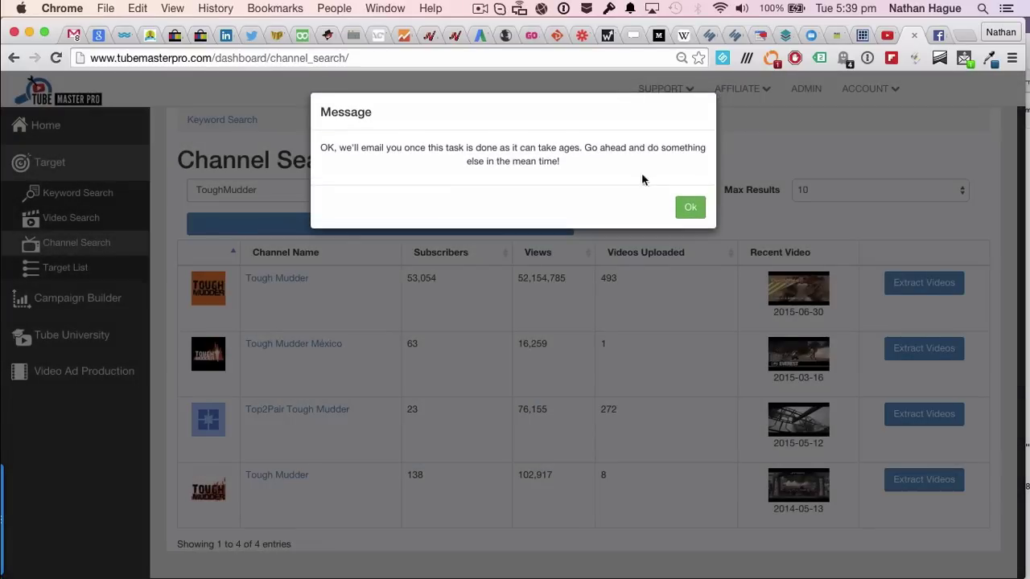
{"action": "left_click", "coordinate": [692, 208]}
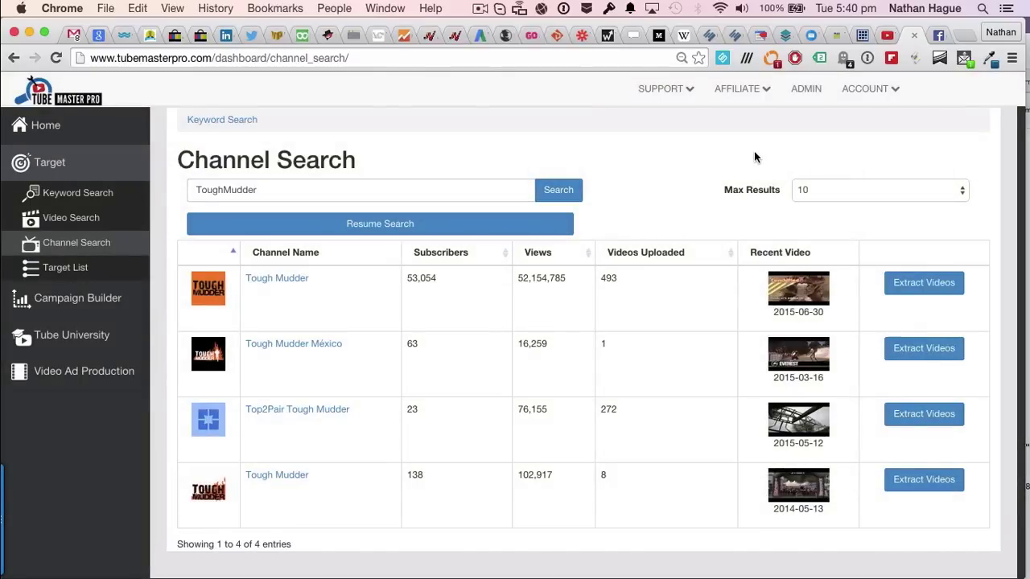
Return to Audience Insights and scroll to the full top-ten Page Likes, led by The LAD Bible at 3.4m.
{"action": "left_click", "coordinate": [933, 34]}
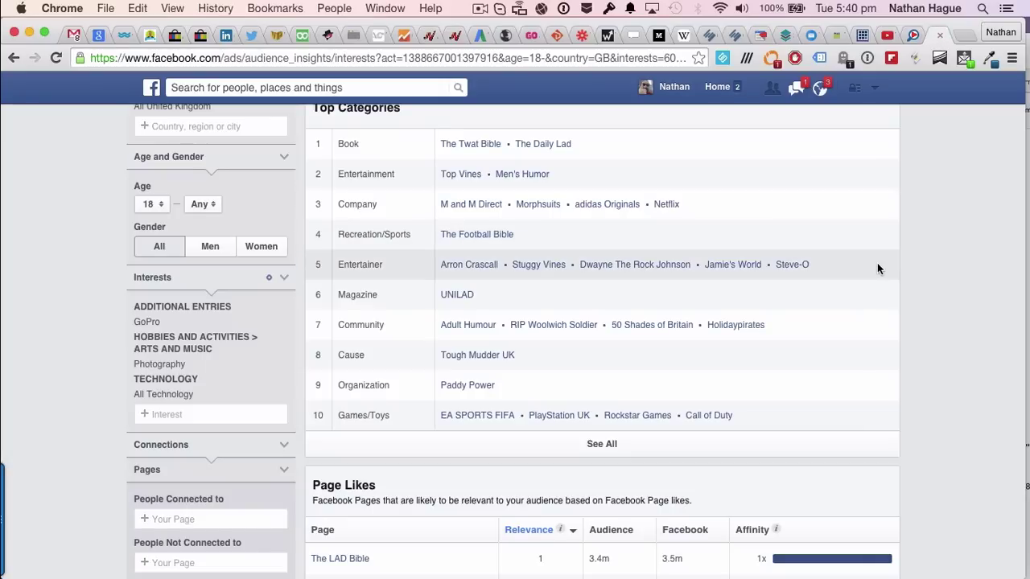
{"action": "scroll", "coordinate": [877, 266], "scroll_direction": "down", "scroll_amount": 3}
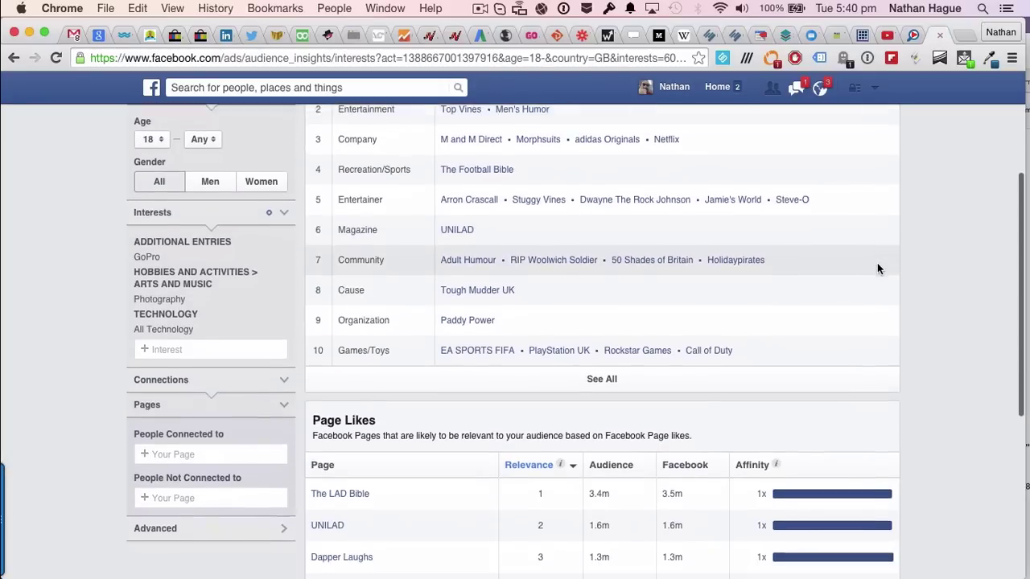
{"action": "scroll", "coordinate": [876, 262], "scroll_direction": "down", "scroll_amount": 3}
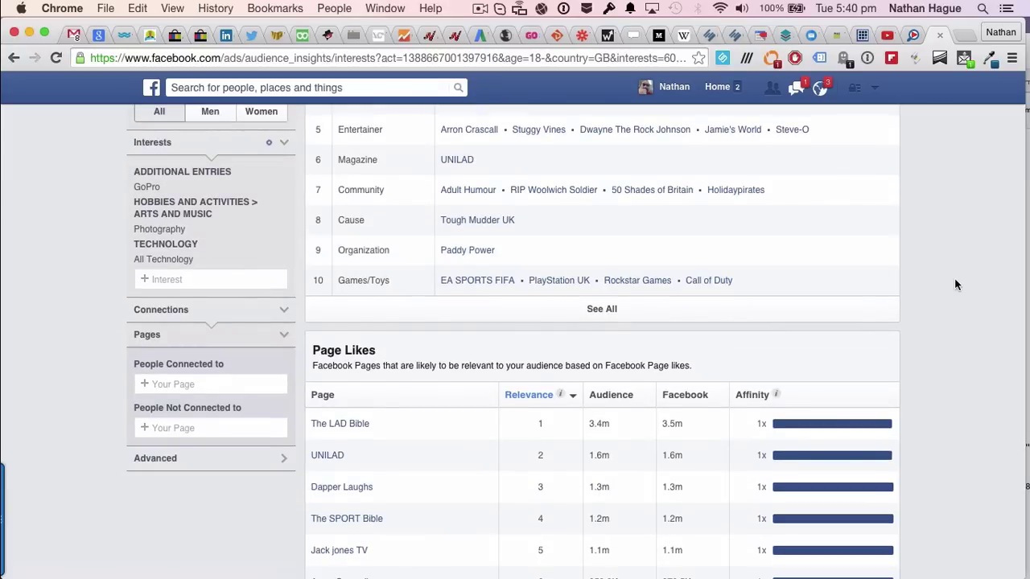
{"action": "scroll", "coordinate": [956, 283], "scroll_direction": "down", "scroll_amount": 1}
{"action": "scroll", "coordinate": [956, 283], "scroll_direction": "down", "scroll_amount": 1}
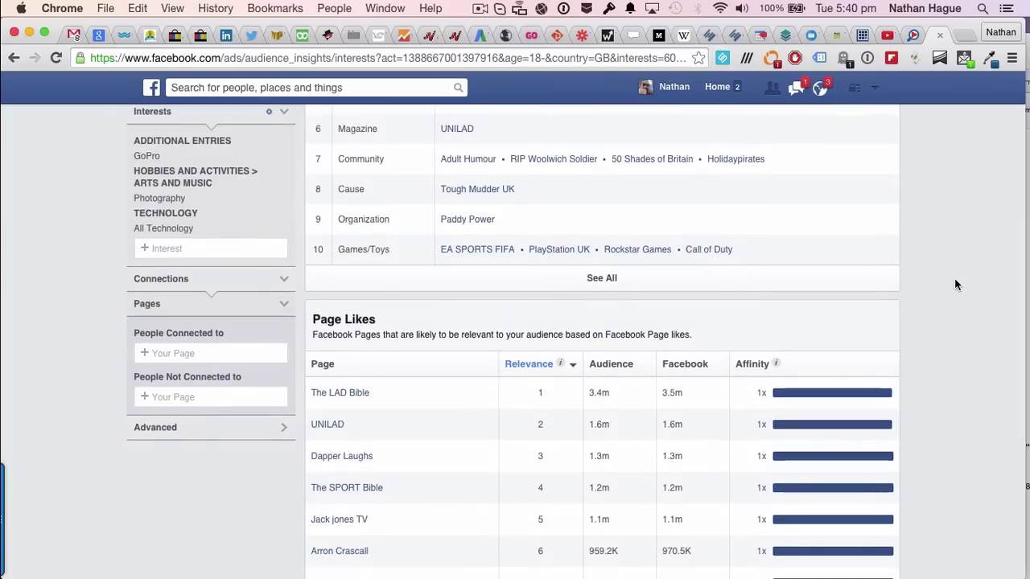
{"action": "scroll", "coordinate": [955, 284], "scroll_direction": "down", "scroll_amount": 5}
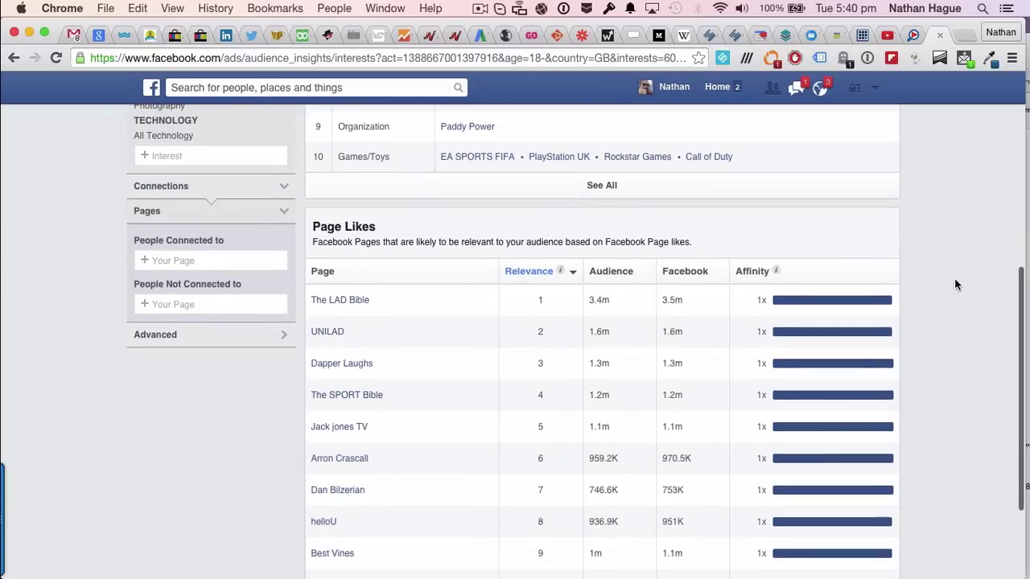
{"action": "scroll", "coordinate": [956, 284], "scroll_direction": "down", "scroll_amount": 5}
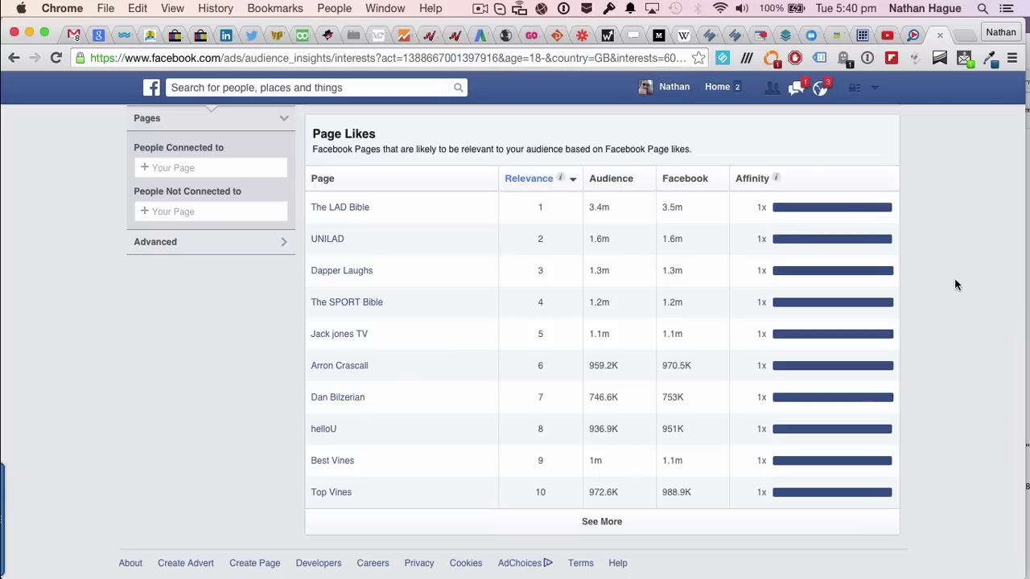
Search YouTube for 'the lad bible' and open The LAD Bible channel.
{"action": "left_click", "coordinate": [884, 36]}
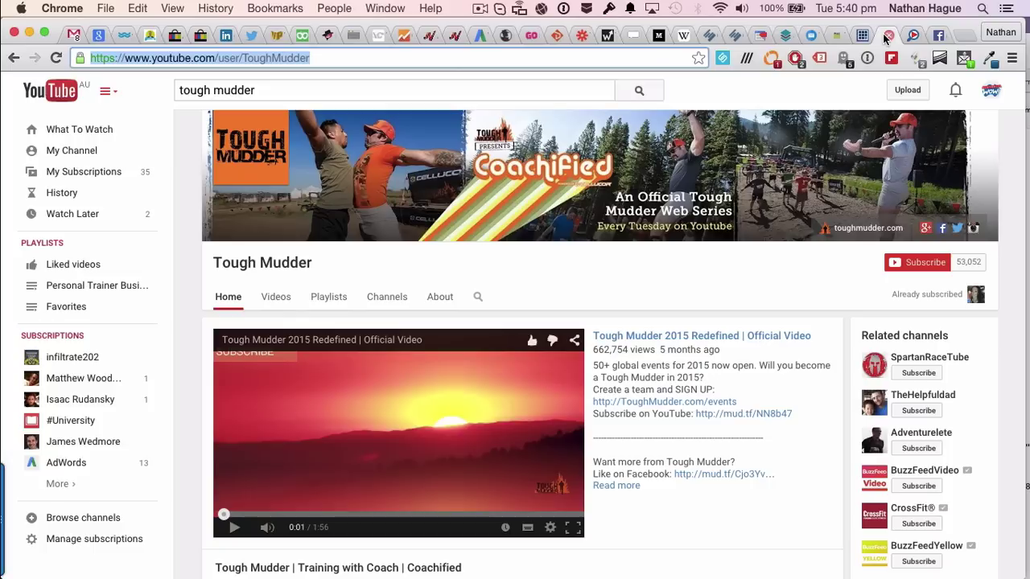
{"action": "left_click_drag", "start_coordinate": [266, 87], "coordinate": [83, 75]}
{"action": "type", "text": "the lad bible"}
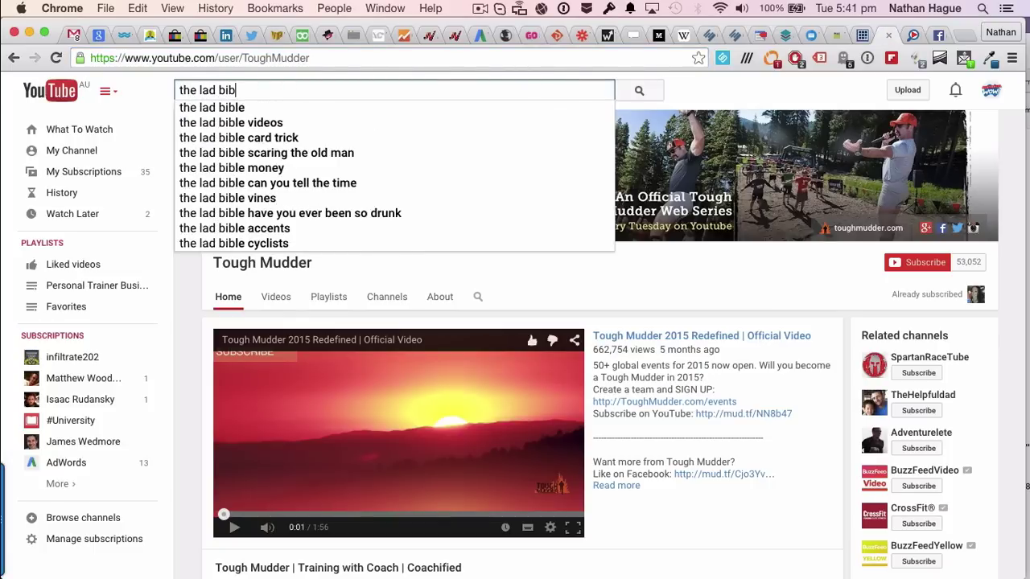
{"action": "left_click", "coordinate": [224, 108]}
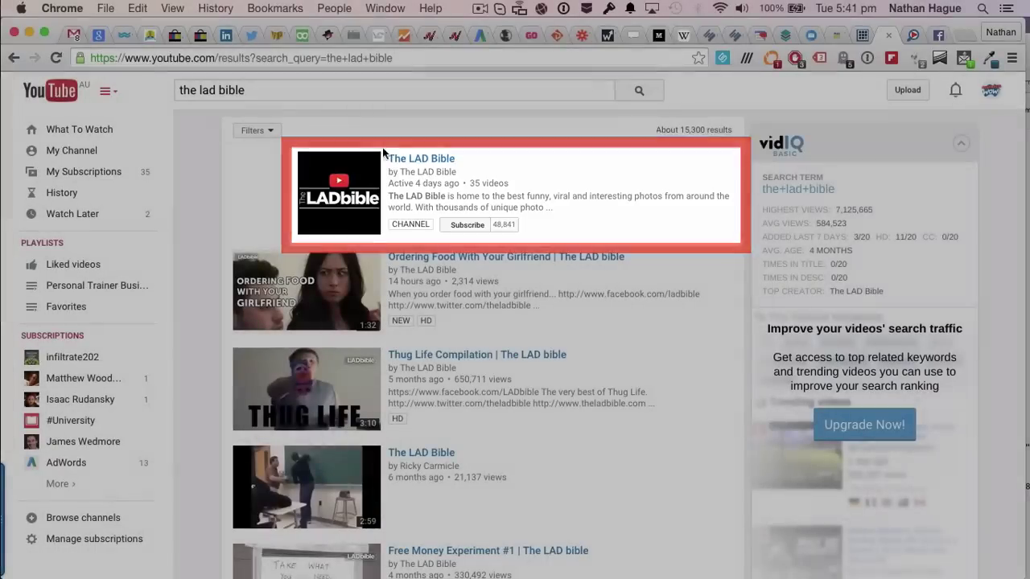
{"action": "left_click", "coordinate": [430, 173]}
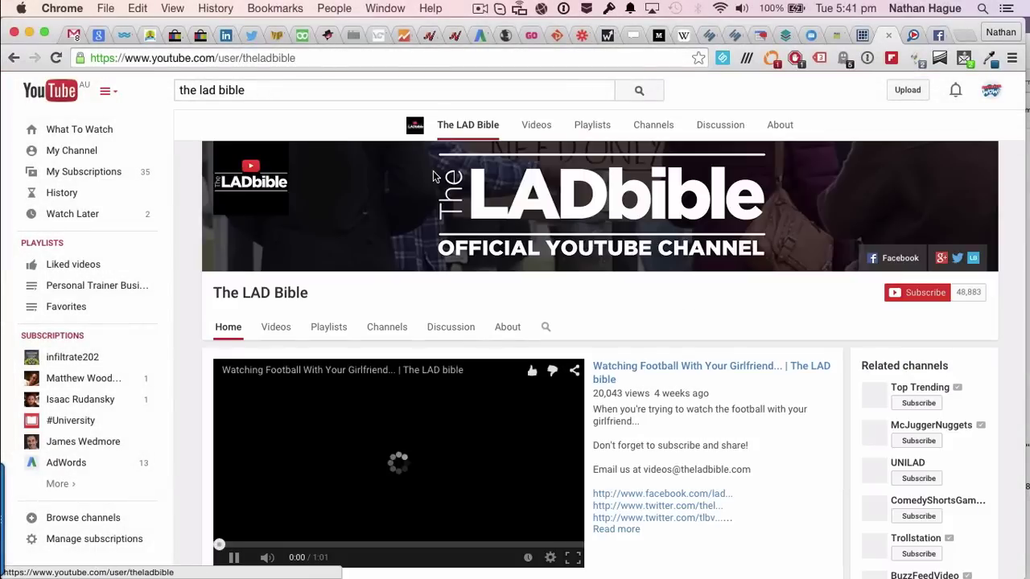
Pause the channel's featured video, browse the channel page, then jump back to its top.
{"action": "scroll", "coordinate": [382, 233], "scroll_direction": "down", "scroll_amount": 1}
{"action": "left_click", "coordinate": [234, 527]}
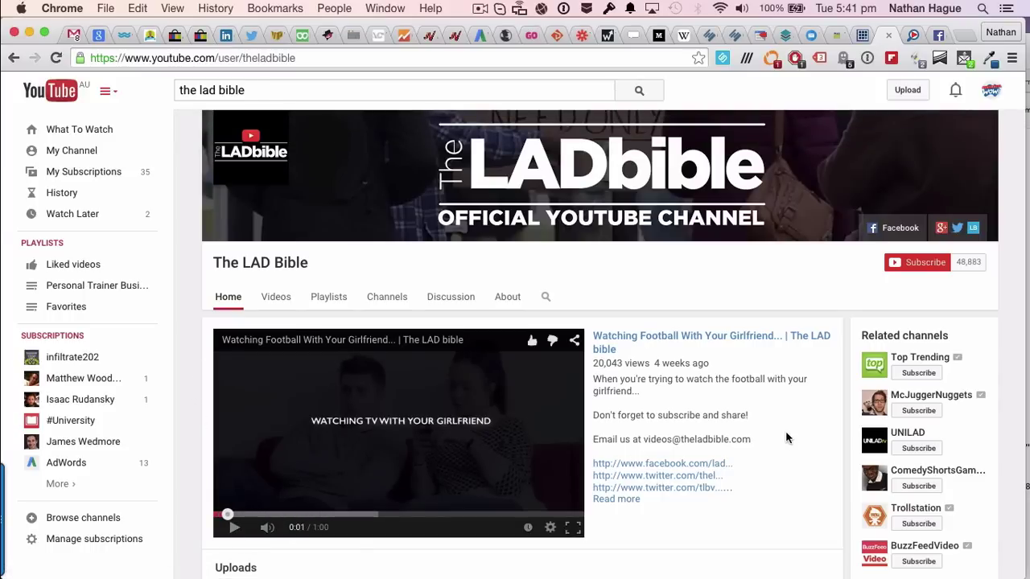
{"action": "scroll", "coordinate": [785, 432], "scroll_direction": "down", "scroll_amount": 2}
{"action": "scroll", "coordinate": [785, 434], "scroll_direction": "down", "scroll_amount": 5}
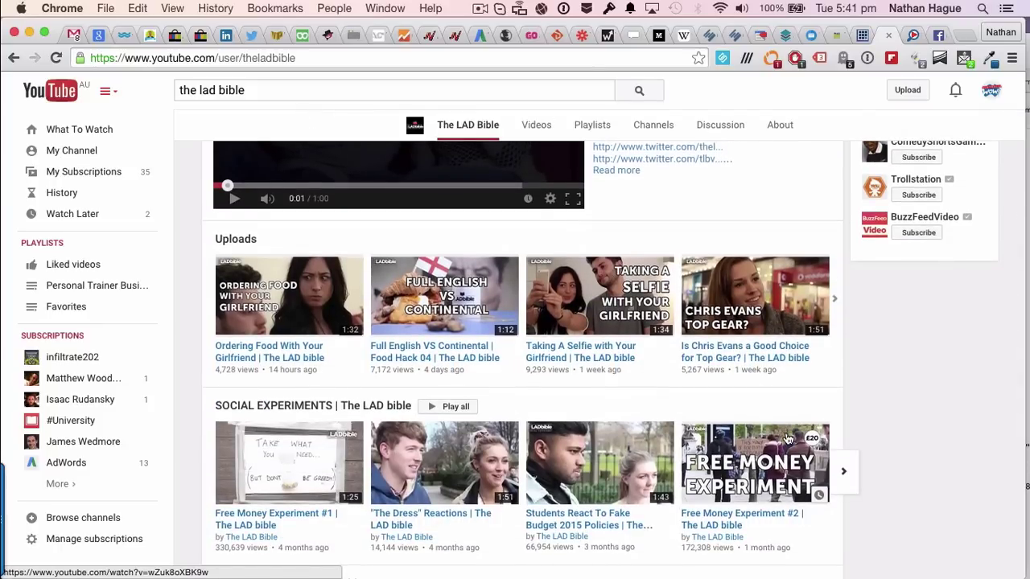
{"action": "scroll", "coordinate": [788, 439], "scroll_direction": "down", "scroll_amount": 2}
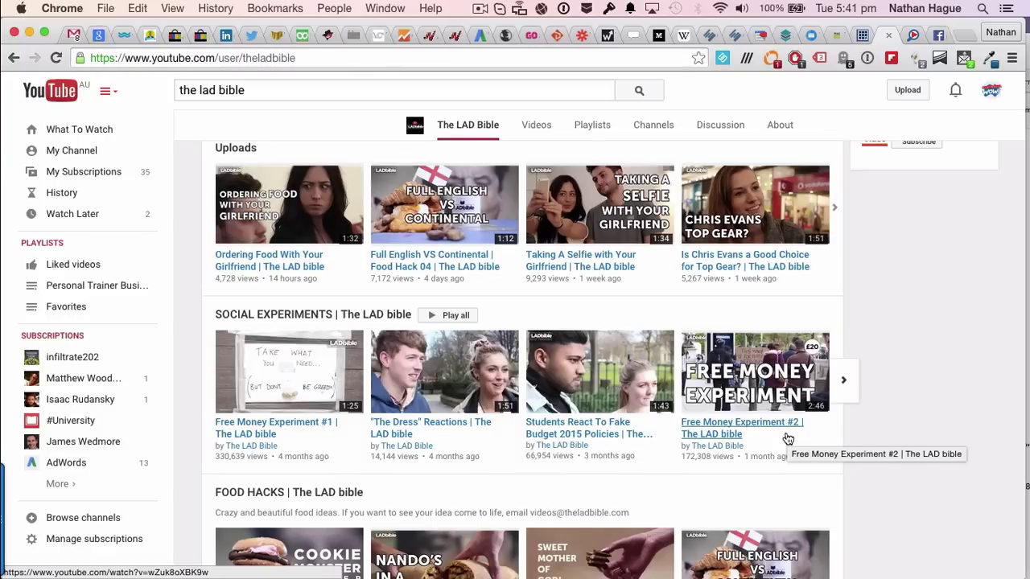
{"action": "scroll", "coordinate": [787, 439], "scroll_direction": "down", "scroll_amount": 5}
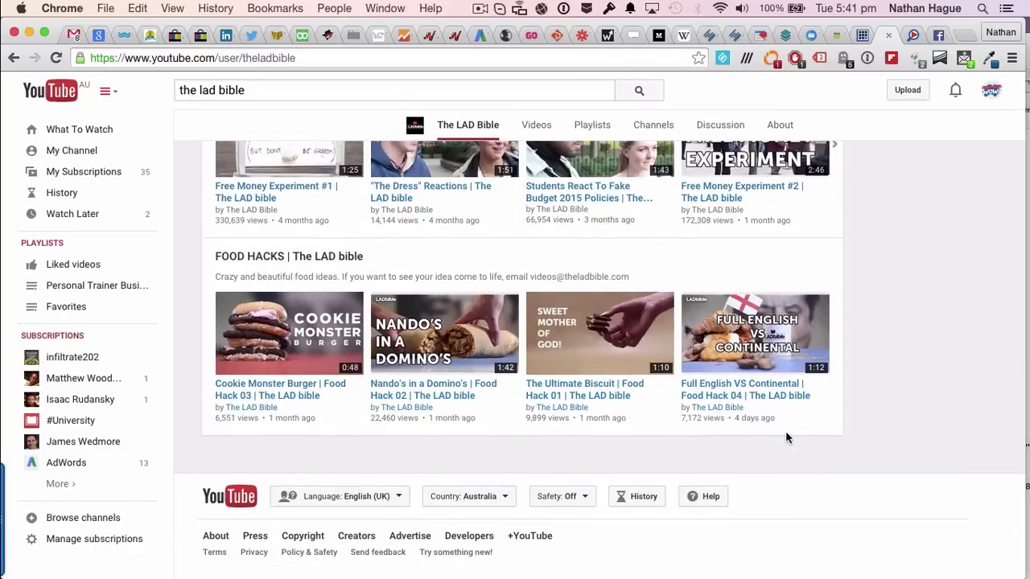
{"action": "key", "text": "super+r"}
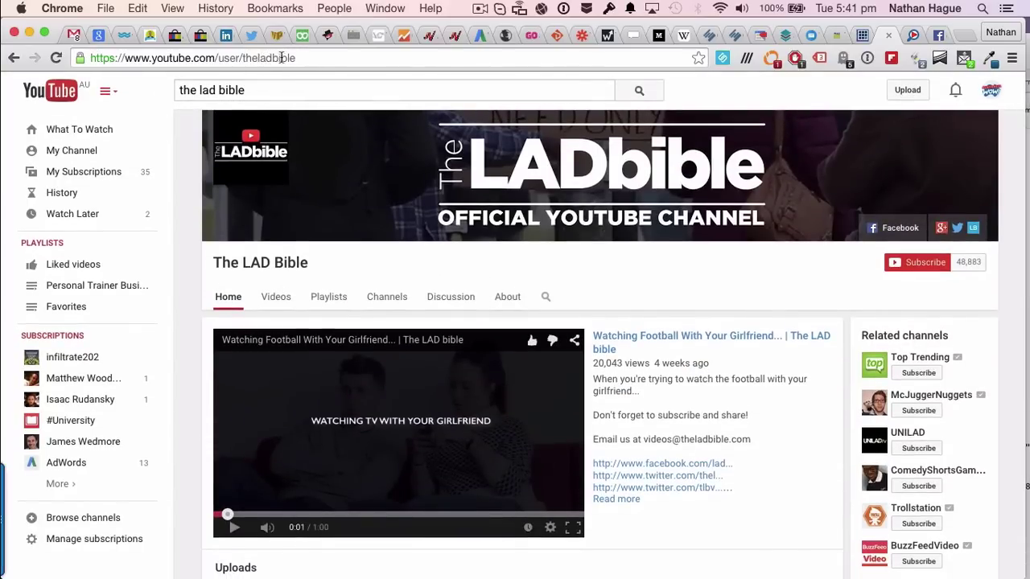
Paste the copied theladbible channel address into Channel Search, run it, and stop once 4 channels list.
{"action": "left_click", "coordinate": [280, 58]}
{"action": "key", "text": "super+c"}
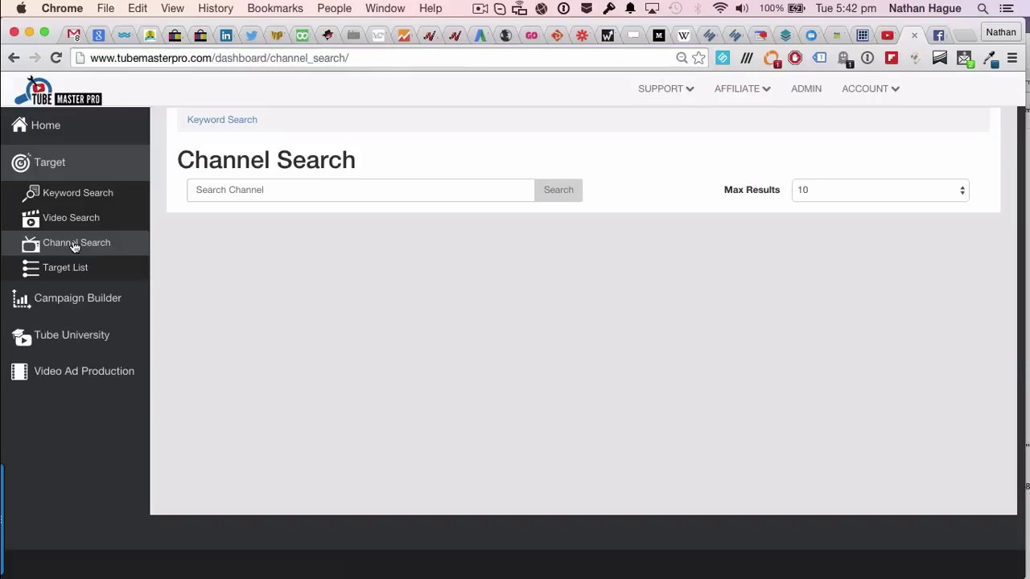
{"action": "left_click", "coordinate": [245, 193]}
{"action": "key", "text": "super+v"}
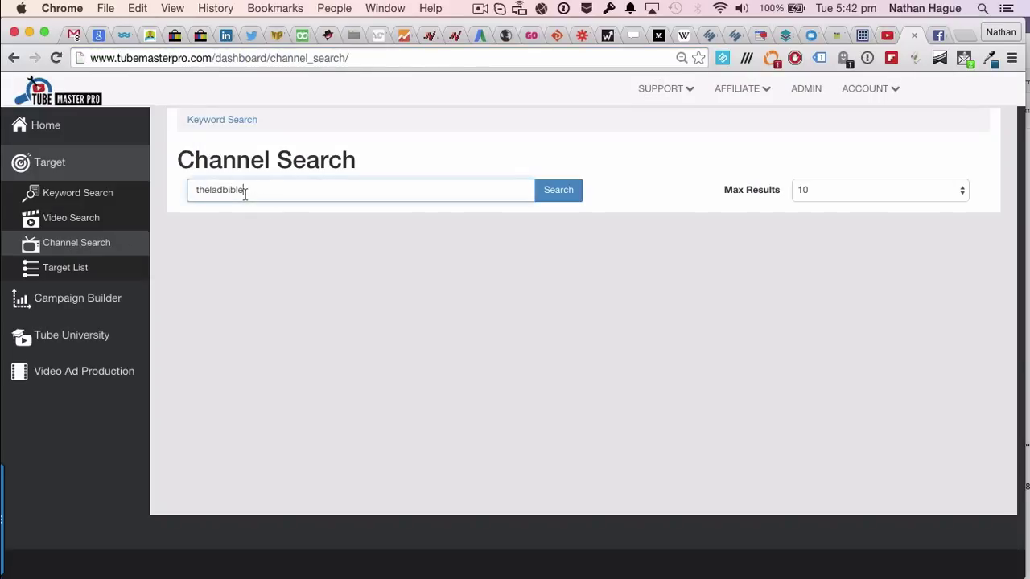
{"action": "left_click", "coordinate": [563, 195]}
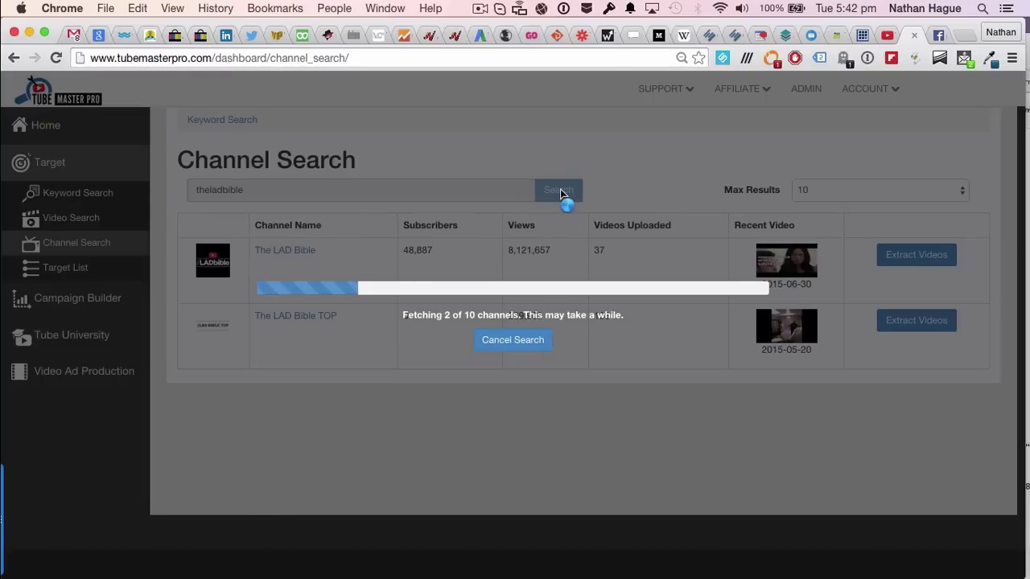
{"action": "left_click", "coordinate": [510, 343]}
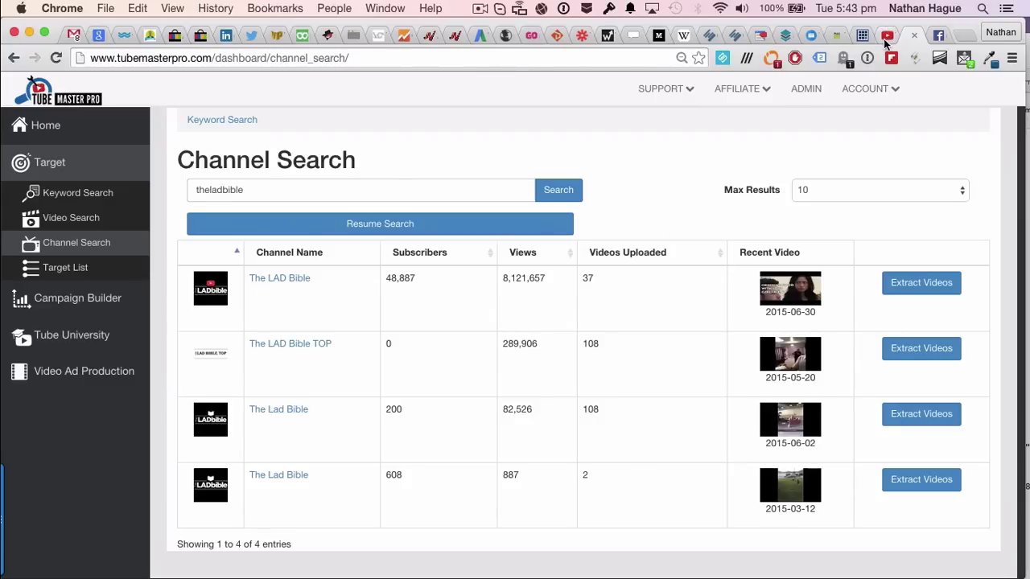
{"action": "left_click", "coordinate": [883, 39]}
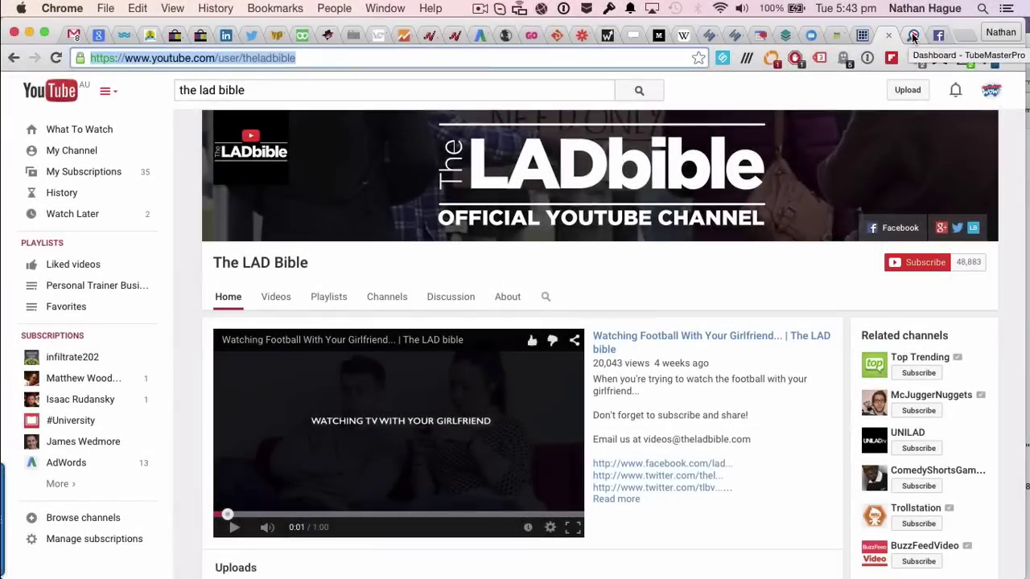
{"action": "left_click", "coordinate": [913, 37]}
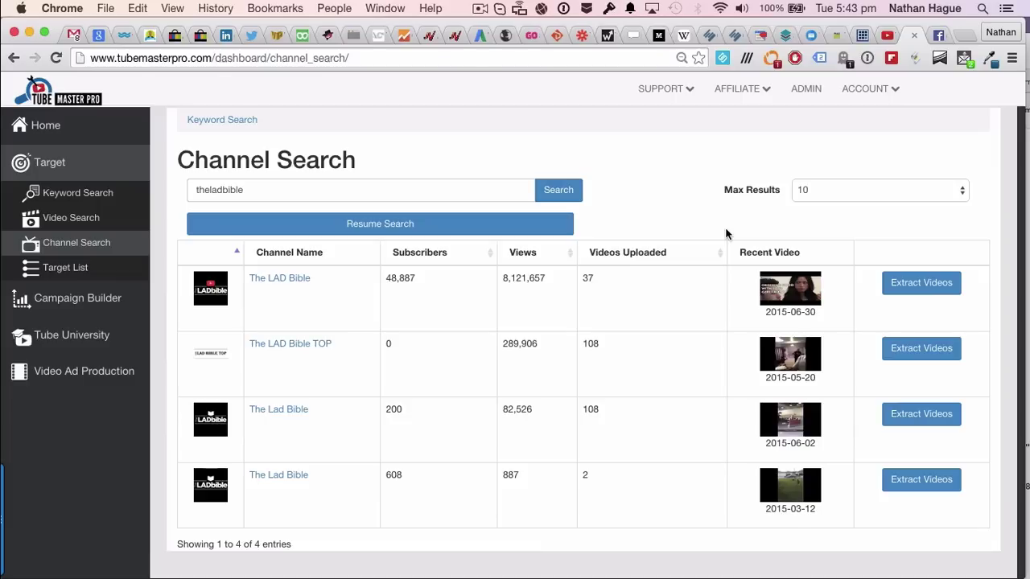
Extract The LAD Bible's monetized videos and save them as a new target named 'theladbible'.
{"action": "left_click", "coordinate": [935, 289]}
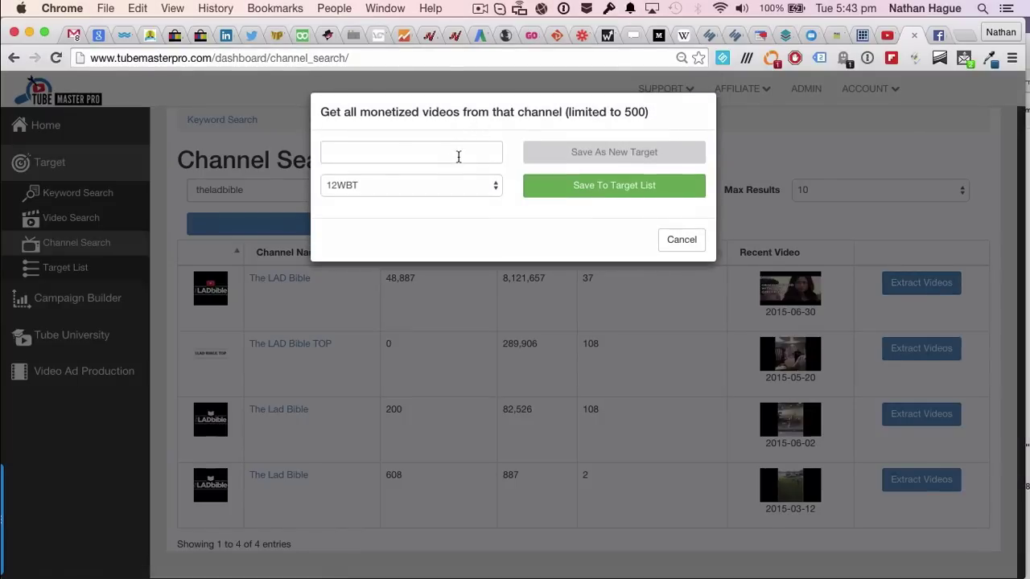
{"action": "left_click", "coordinate": [489, 185]}
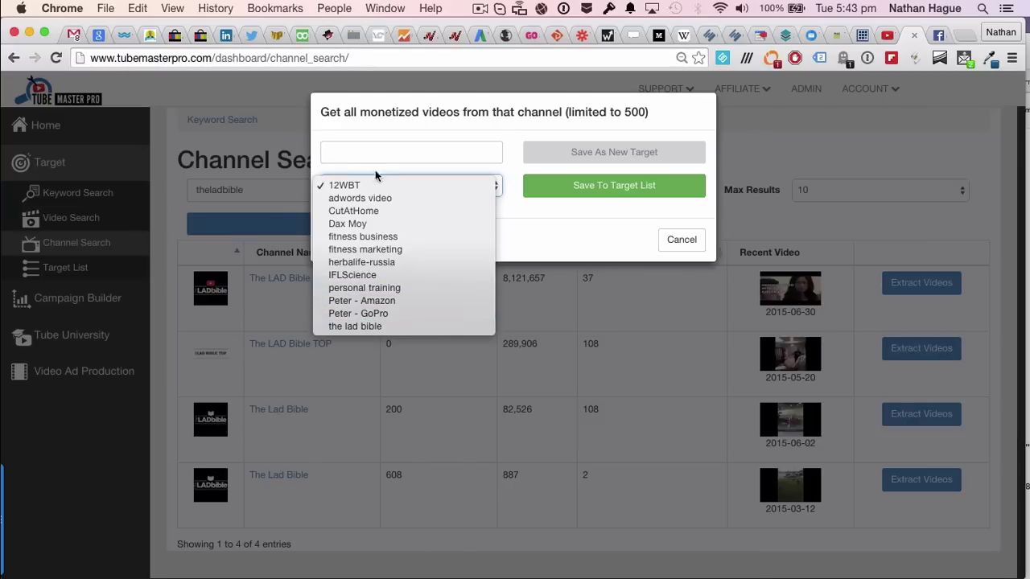
{"action": "left_click", "coordinate": [354, 159]}
{"action": "left_click", "coordinate": [356, 154]}
{"action": "key", "text": "super+v"}
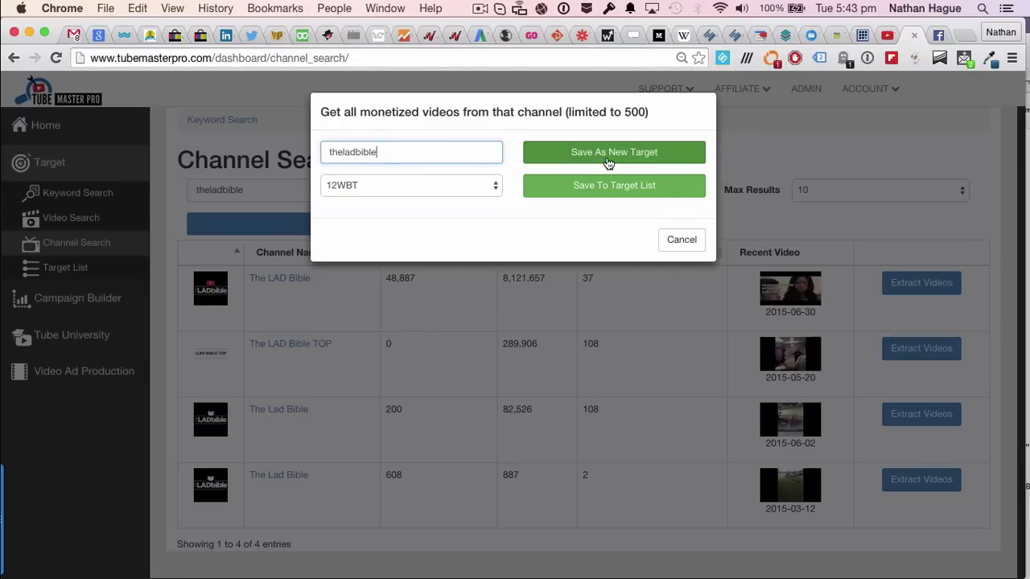
{"action": "left_click", "coordinate": [680, 237]}
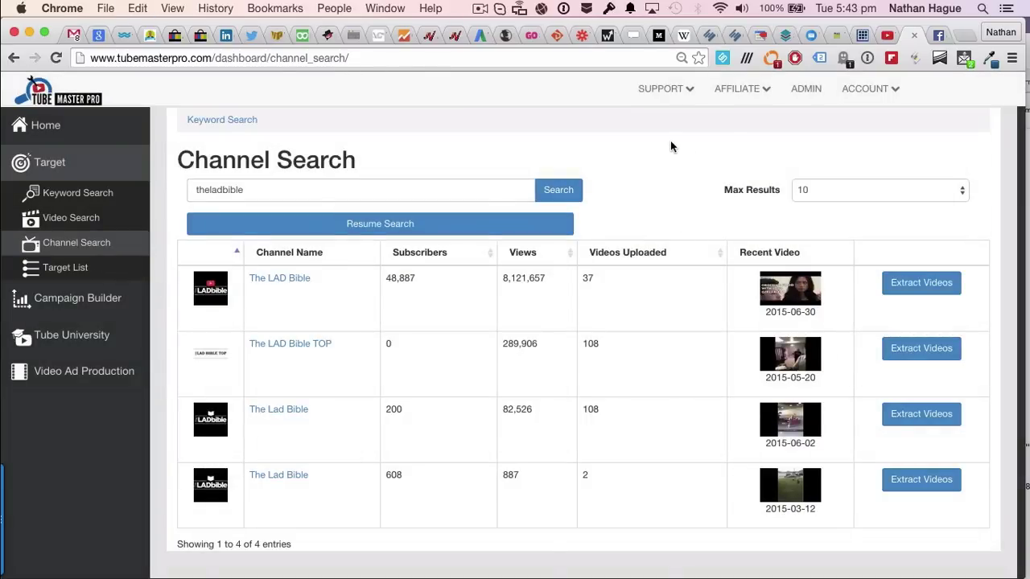
{"action": "left_click", "coordinate": [934, 36]}
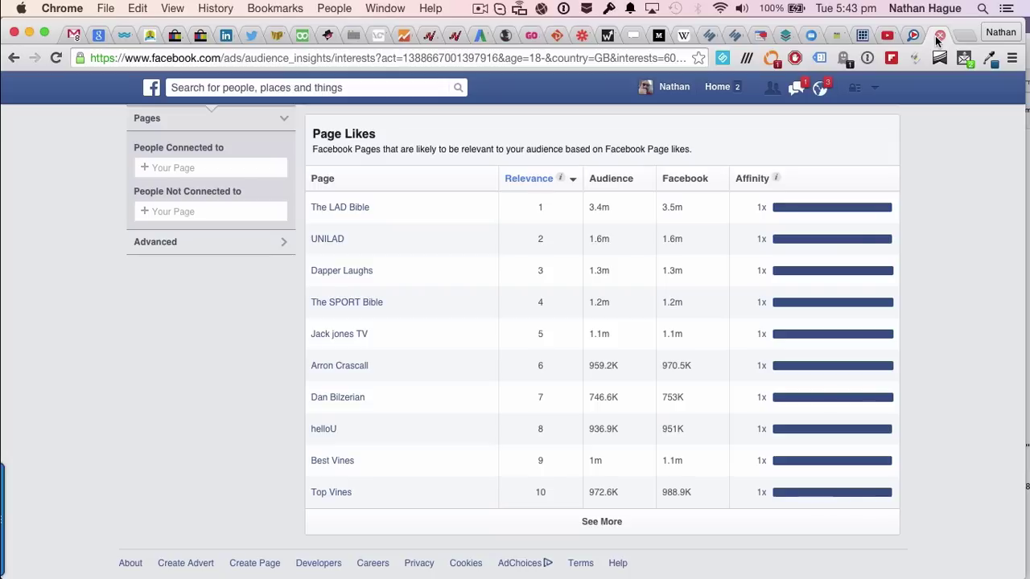
{"action": "scroll", "coordinate": [942, 320], "scroll_direction": "down", "scroll_amount": 1}
{"action": "scroll", "coordinate": [943, 320], "scroll_direction": "down", "scroll_amount": 1}
{"action": "scroll", "coordinate": [943, 320], "scroll_direction": "up", "scroll_amount": 10}
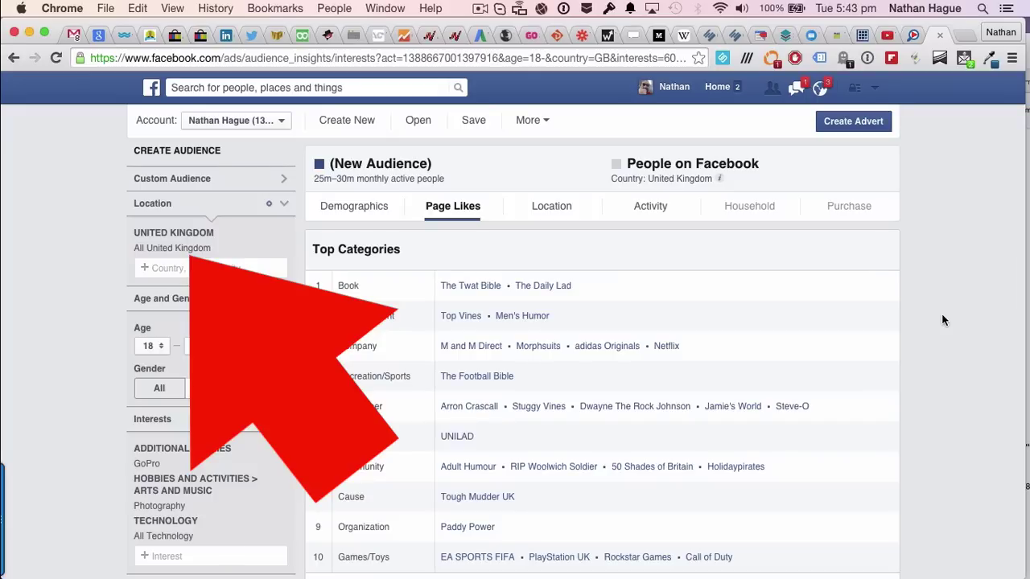
{"action": "scroll", "coordinate": [943, 320], "scroll_direction": "down", "scroll_amount": 2}
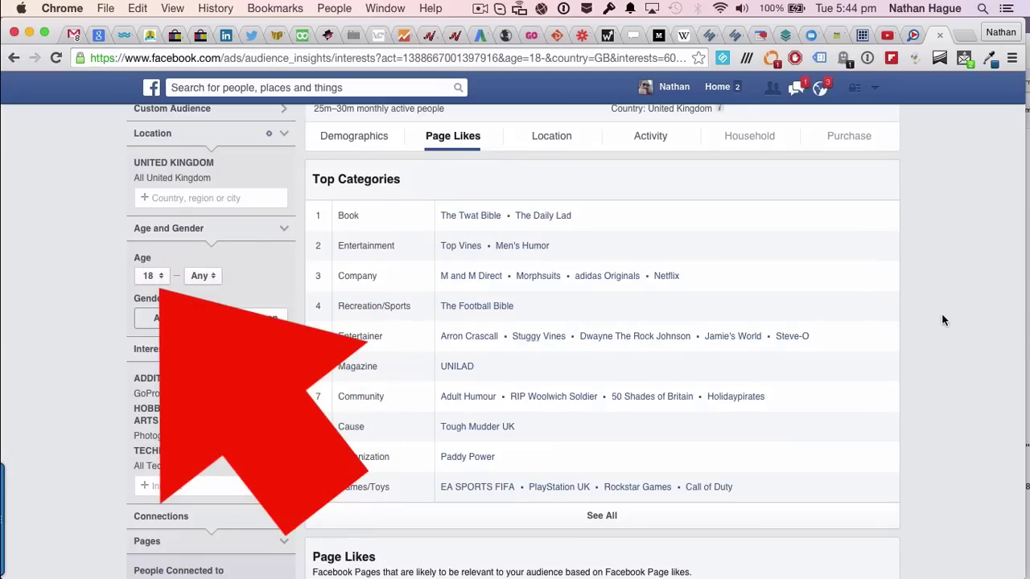
{"action": "scroll", "coordinate": [943, 320], "scroll_direction": "down", "scroll_amount": 1}
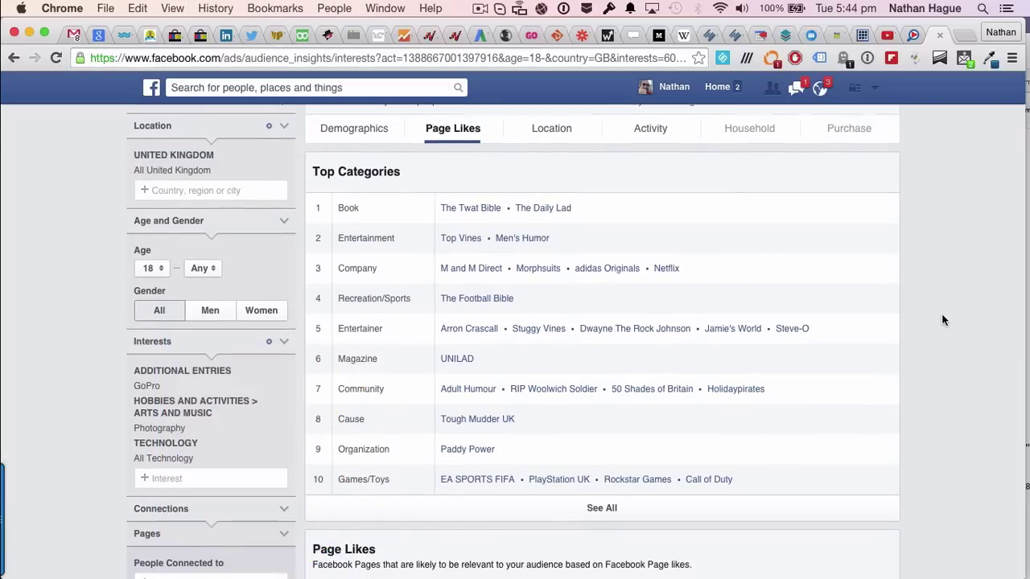
{"action": "scroll", "coordinate": [942, 320], "scroll_direction": "down", "scroll_amount": 5}
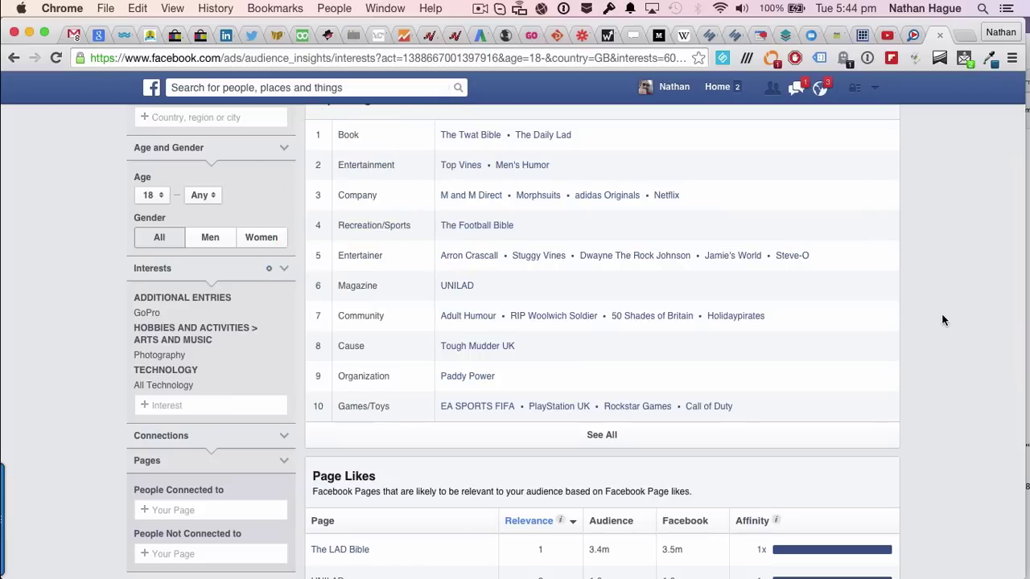
{"action": "scroll", "coordinate": [943, 321], "scroll_direction": "down", "scroll_amount": 5}
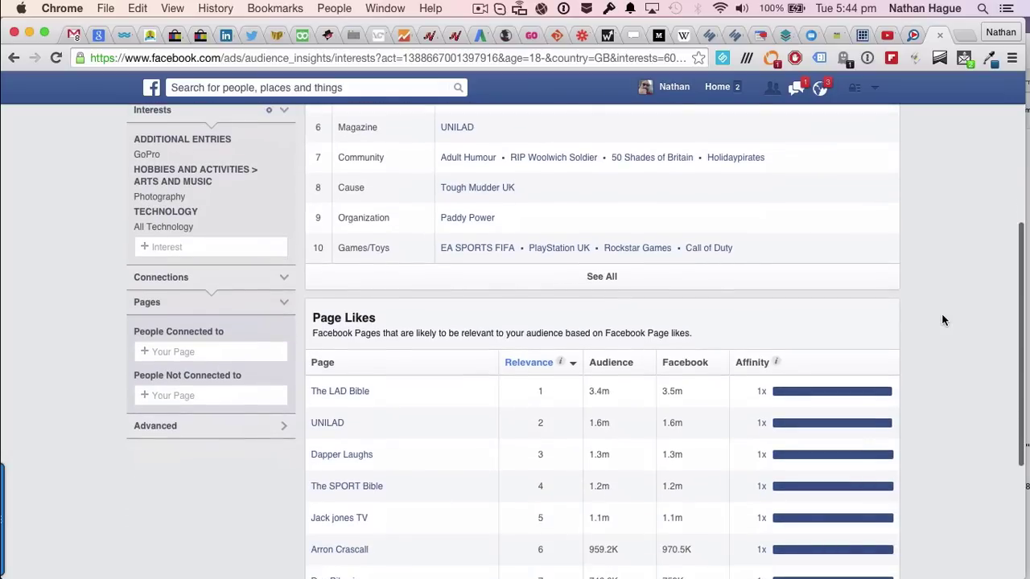
{"action": "scroll", "coordinate": [942, 320], "scroll_direction": "down", "scroll_amount": 6}
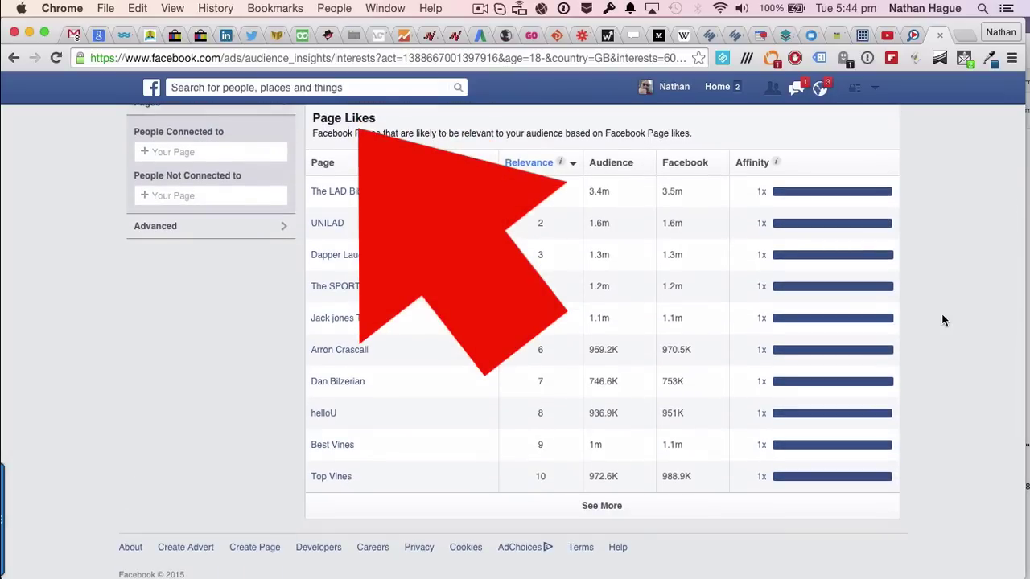
{"action": "scroll", "coordinate": [942, 320], "scroll_direction": "up", "scroll_amount": 15}
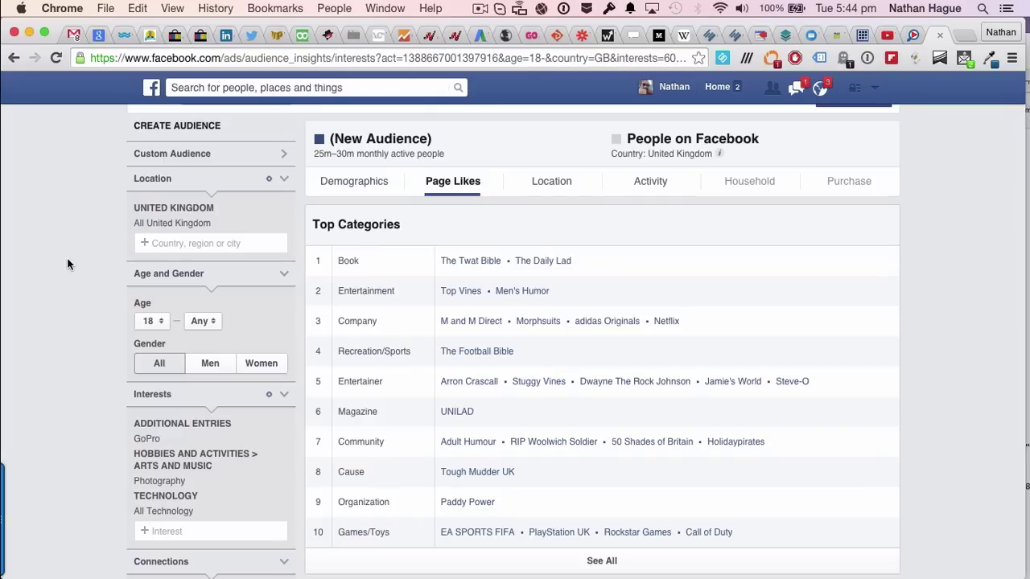
{"action": "scroll", "coordinate": [67, 264], "scroll_direction": "up", "scroll_amount": 1}
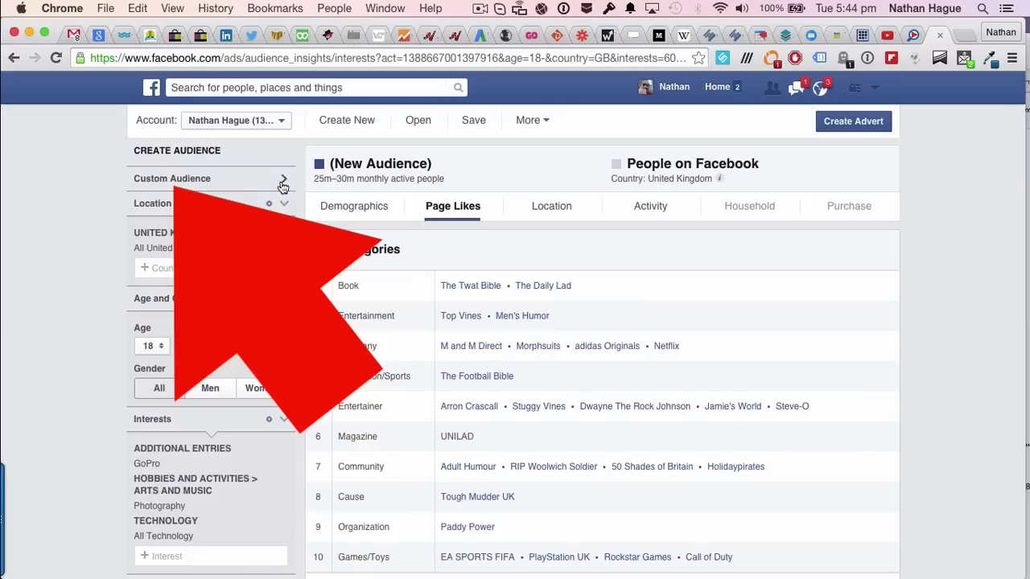
Set the Custom Audience filter to AustraliaWOW! All Website Visitors.
{"action": "left_click", "coordinate": [282, 183]}
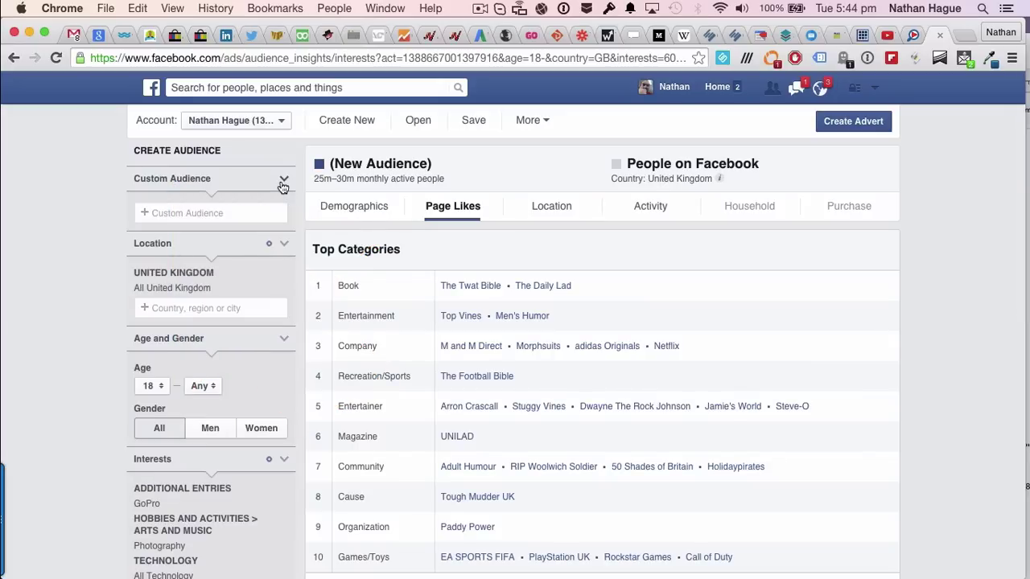
{"action": "left_click", "coordinate": [227, 215]}
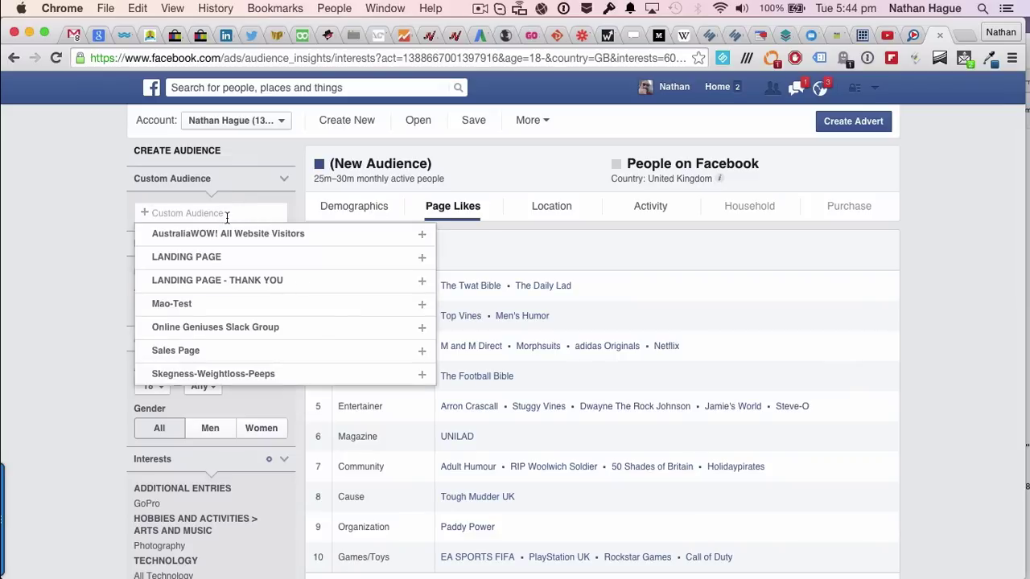
{"action": "scroll", "coordinate": [276, 265], "scroll_direction": "down", "scroll_amount": 1}
{"action": "scroll", "coordinate": [276, 264], "scroll_direction": "up", "scroll_amount": 1}
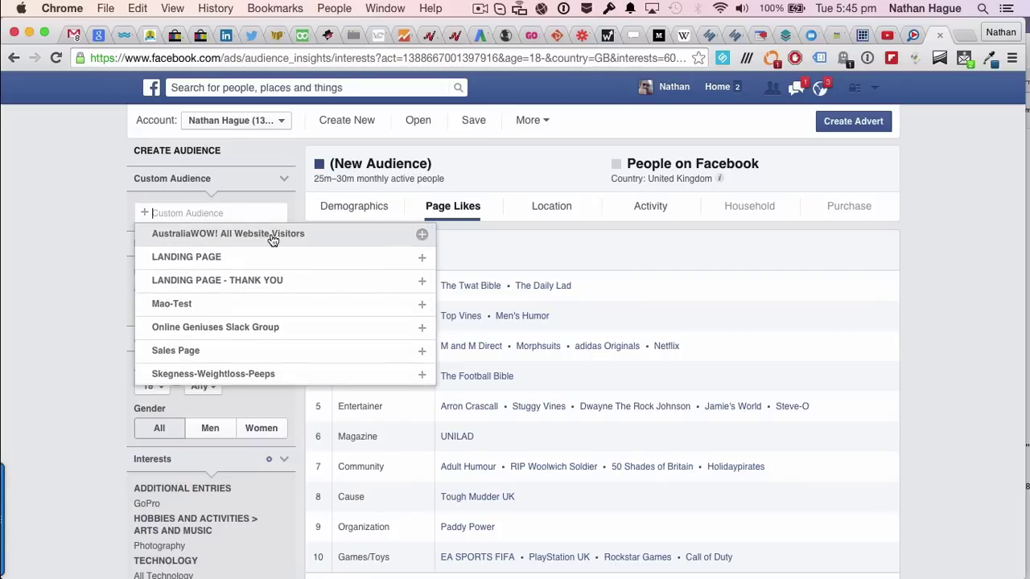
{"action": "scroll", "coordinate": [261, 245], "scroll_direction": "down", "scroll_amount": 6}
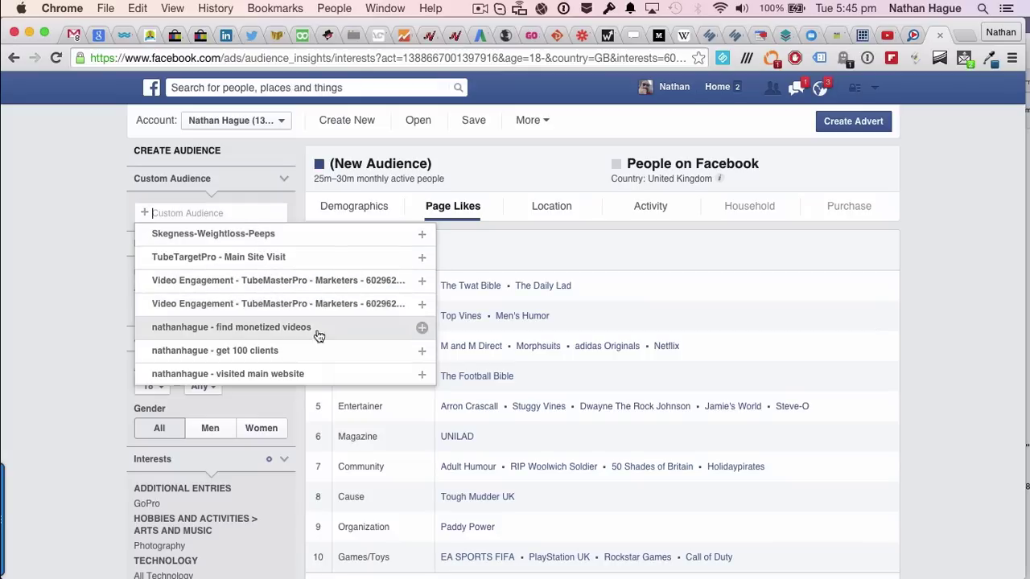
{"action": "scroll", "coordinate": [321, 362], "scroll_direction": "up", "scroll_amount": 4}
{"action": "scroll", "coordinate": [322, 363], "scroll_direction": "up", "scroll_amount": 2}
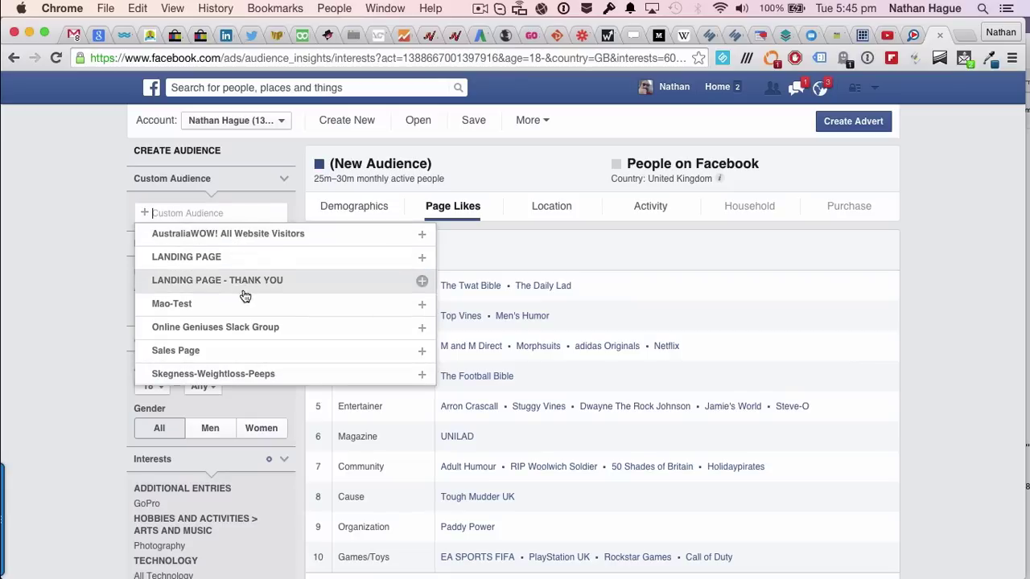
{"action": "left_click", "coordinate": [226, 243]}
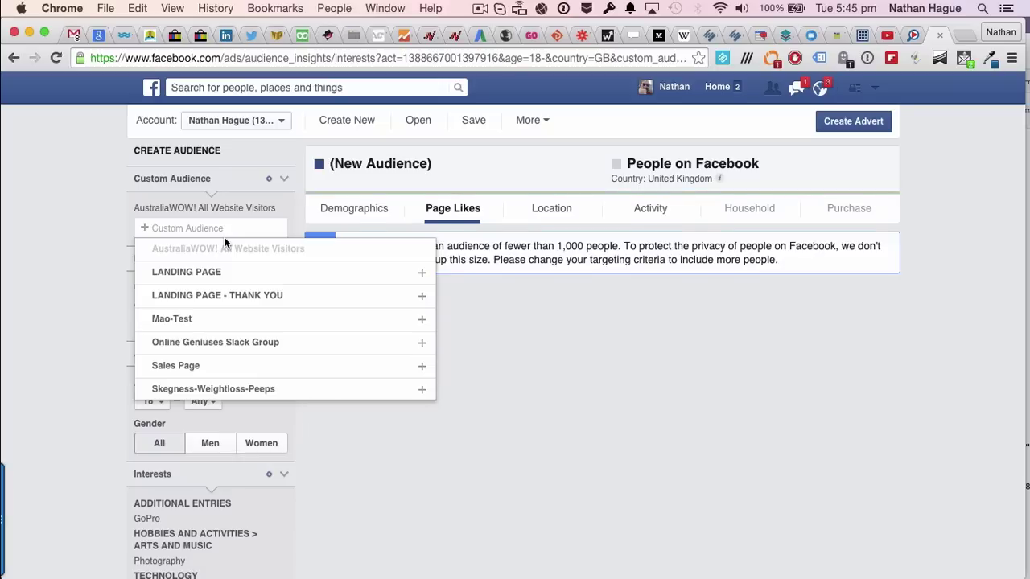
{"action": "left_click", "coordinate": [43, 250]}
On the Demographics view, add United States, Canada and Australia to the locations.
{"action": "left_click", "coordinate": [344, 206]}
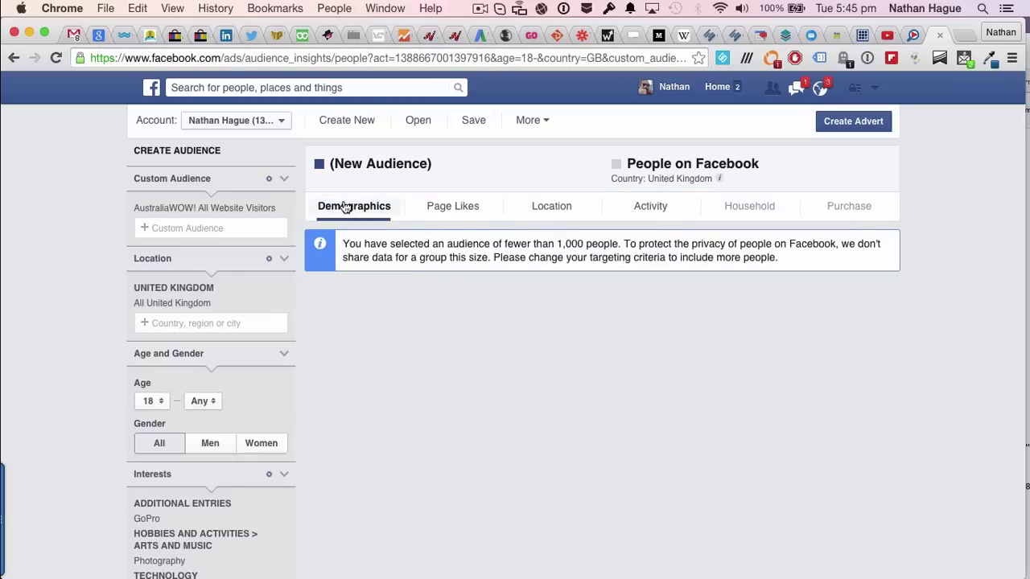
{"action": "scroll", "coordinate": [365, 397], "scroll_direction": "down", "scroll_amount": 5}
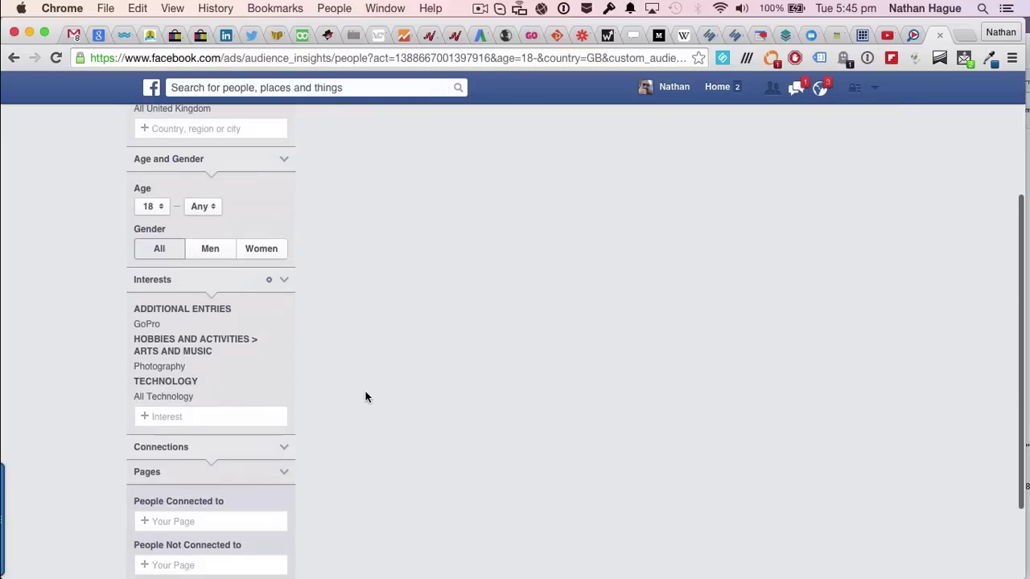
{"action": "scroll", "coordinate": [365, 394], "scroll_direction": "up", "scroll_amount": 5}
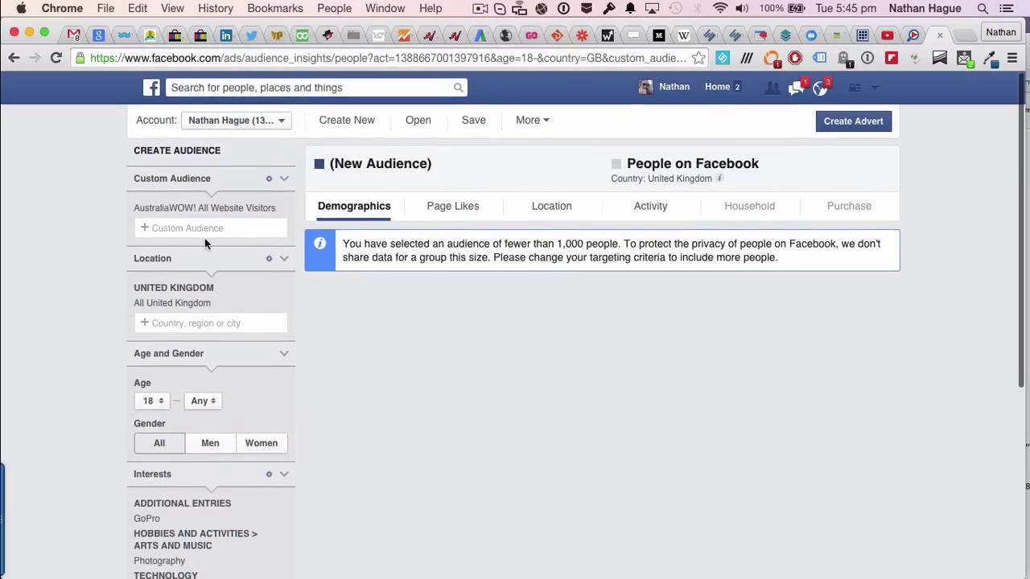
{"action": "left_click", "coordinate": [201, 324]}
{"action": "type", "text": "unit"}
{"action": "left_click", "coordinate": [186, 344]}
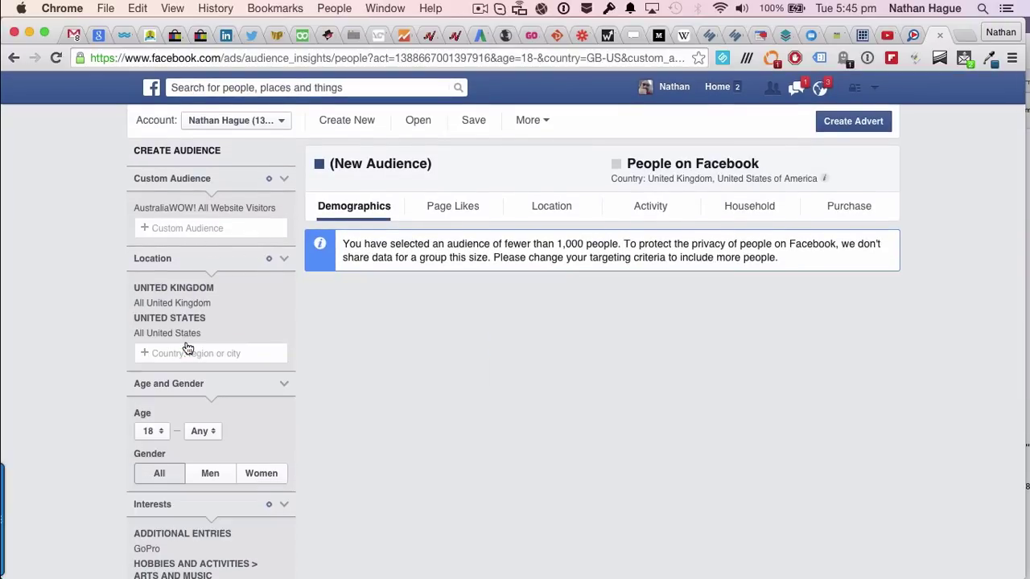
{"action": "type", "text": "cana"}
{"action": "left_click", "coordinate": [179, 386]}
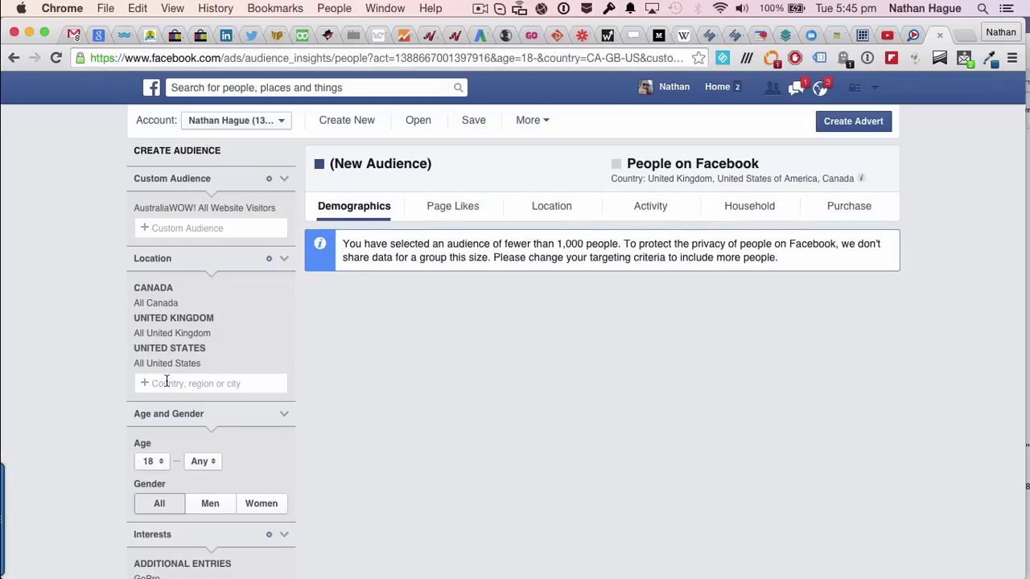
{"action": "type", "text": "aus"}
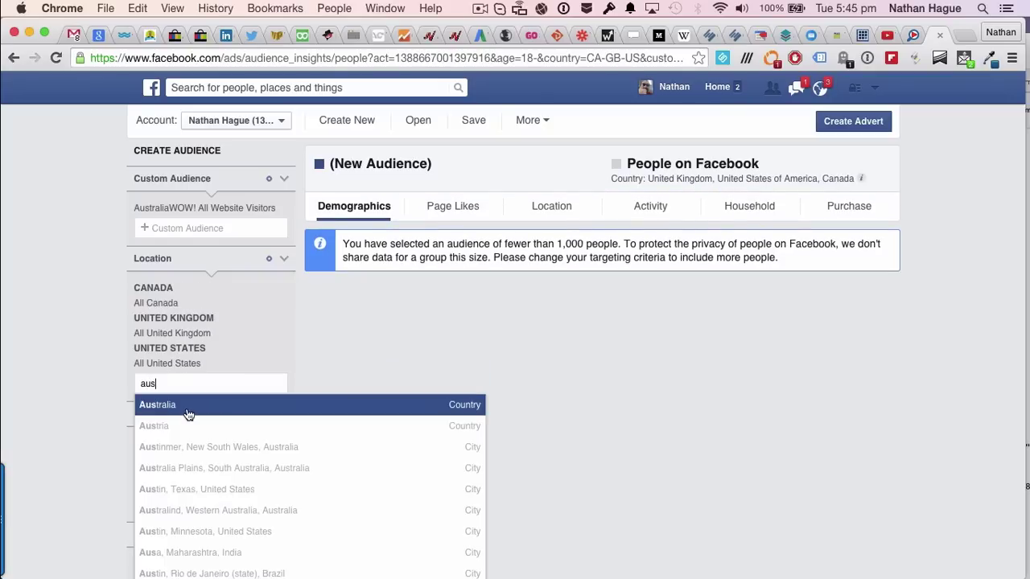
{"action": "left_click", "coordinate": [184, 407]}
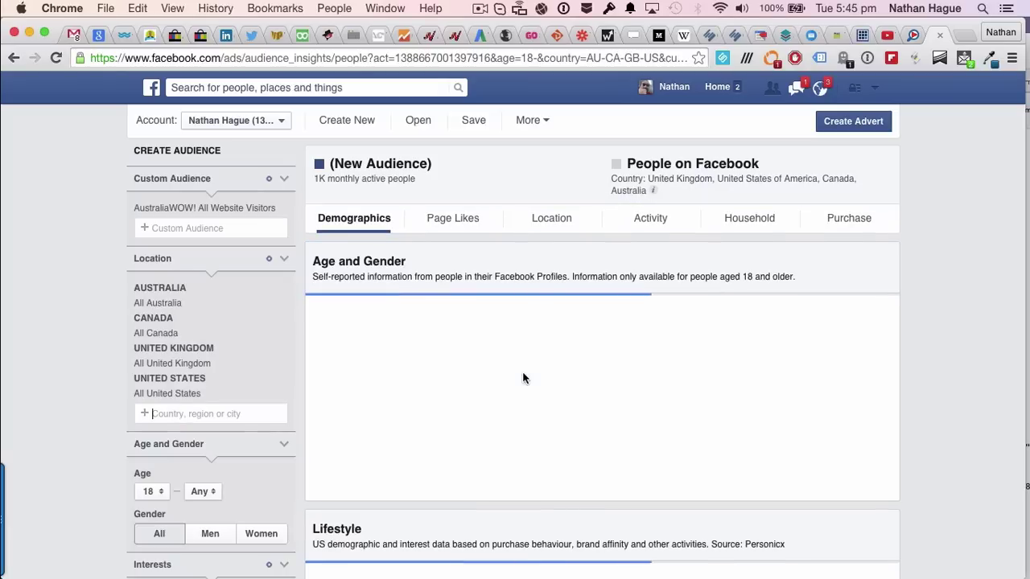
Review the Age and Gender chart, then return to TubeMaster Pro's theladbible channel search.
{"action": "mouse_move", "coordinate": [743, 353]}
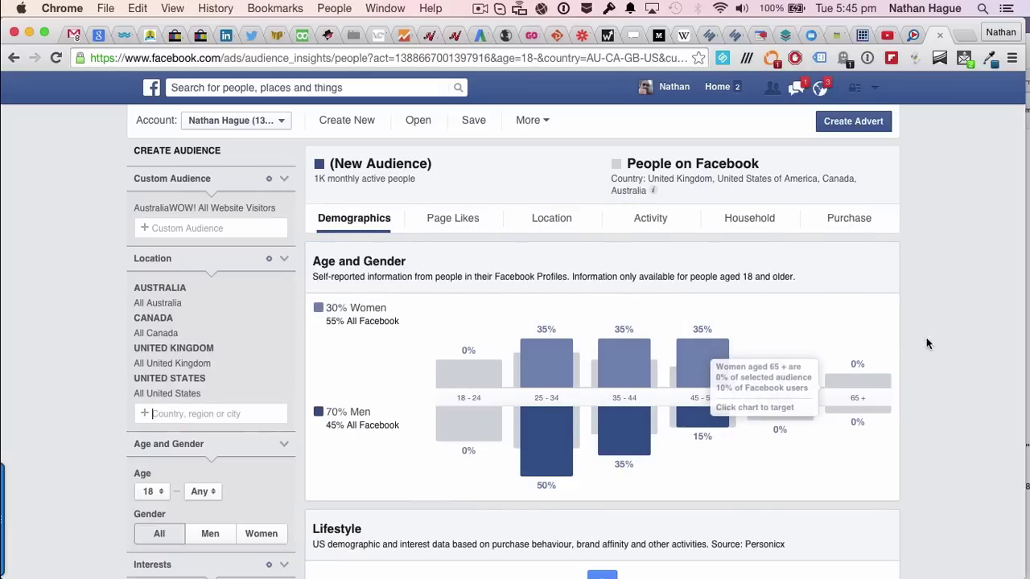
{"action": "scroll", "coordinate": [930, 344], "scroll_direction": "down", "scroll_amount": 1}
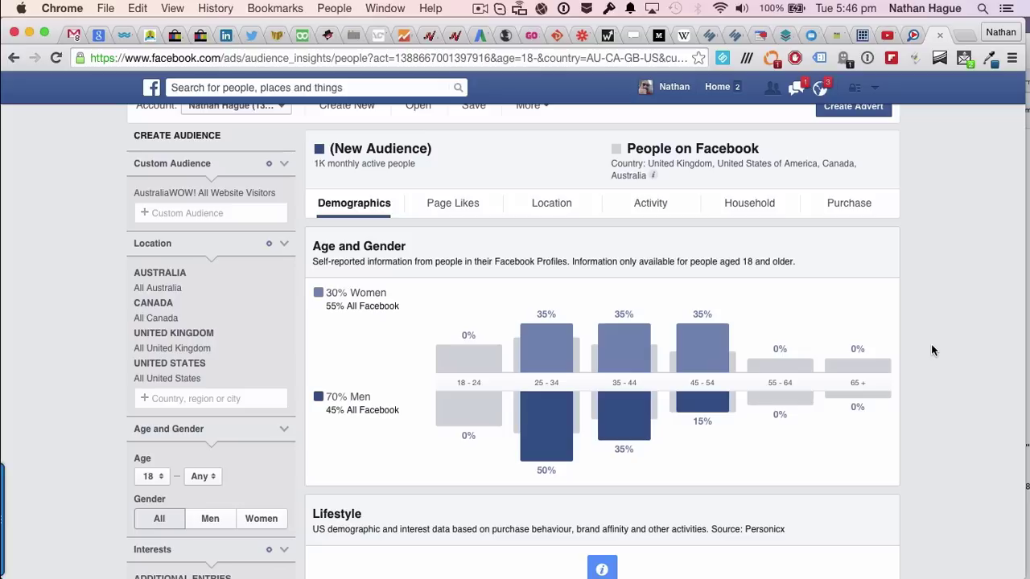
{"action": "left_click", "coordinate": [910, 36]}
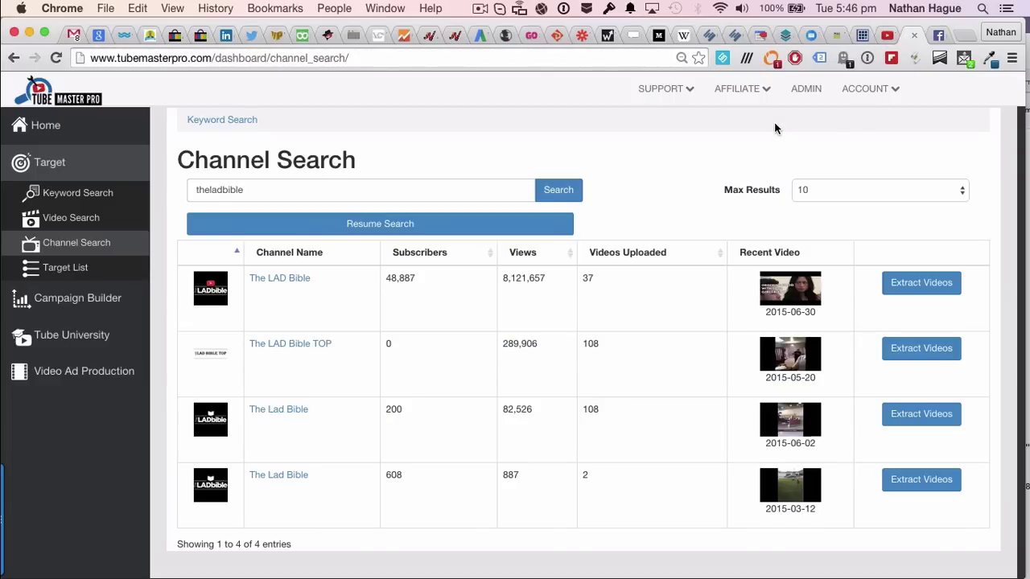